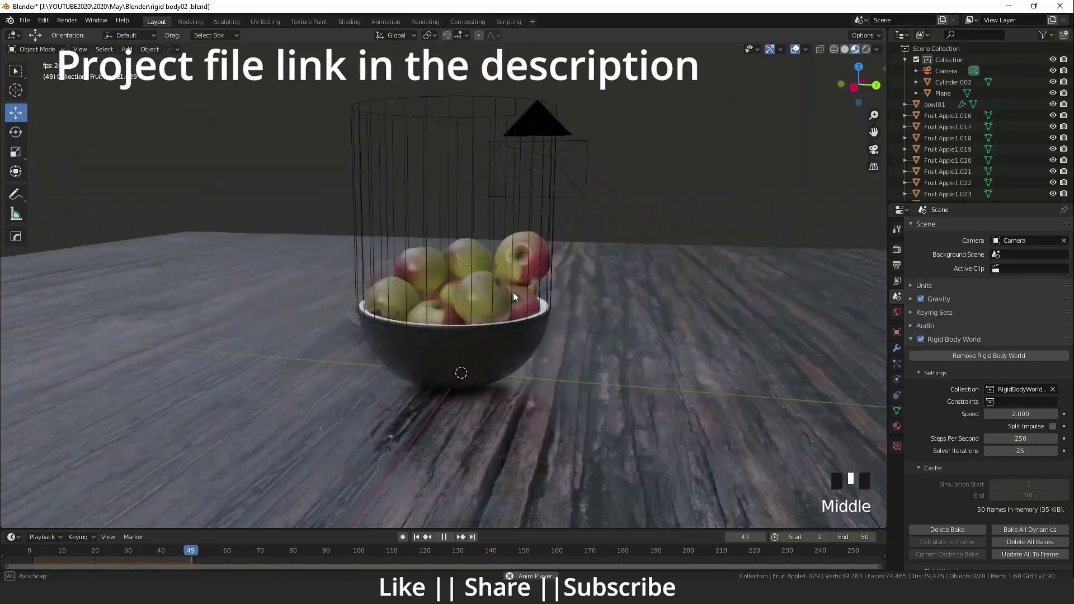
pyautogui.scroll(-3, 486, 296)
# Play and scrub the apple-drop simulation while examining the apples in the bowl from several angles.
pyautogui.keyDown('shift'); pyautogui.moveTo(487, 297); pyautogui.dragTo(529, 282, button='middle'); pyautogui.keyUp('shift')
pyautogui.press('space')
pyautogui.moveTo(264, 550); pyautogui.dragTo(32, 550)
pyautogui.press('space')
pyautogui.press('space')
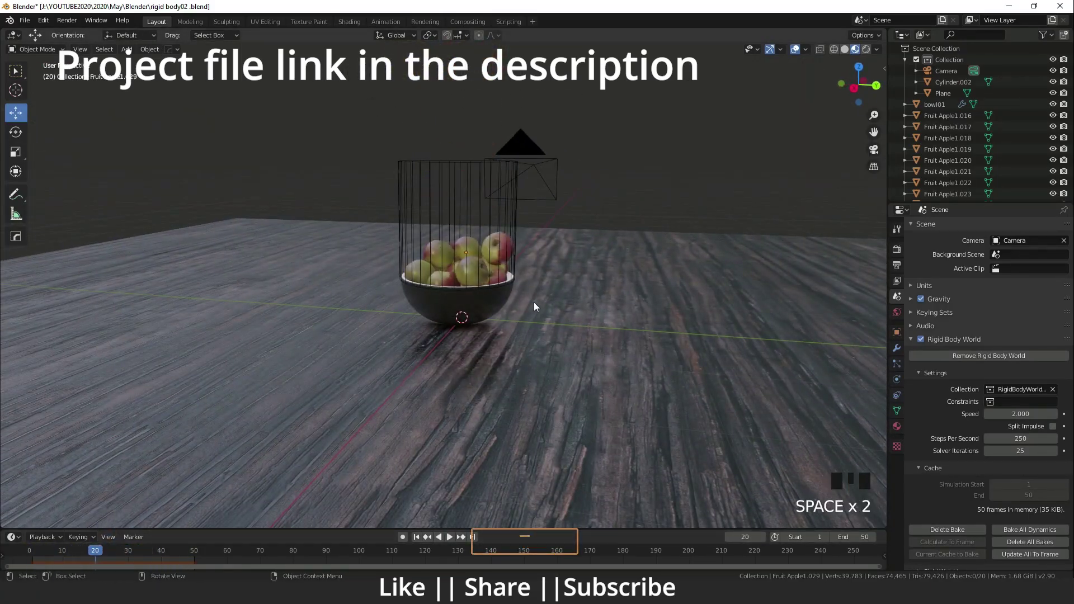
pyautogui.moveTo(534, 307); pyautogui.dragTo(454, 360, button='middle')
# Remove the scene's rigid body world and undo the removal.
pyautogui.scroll(3, 438, 323)
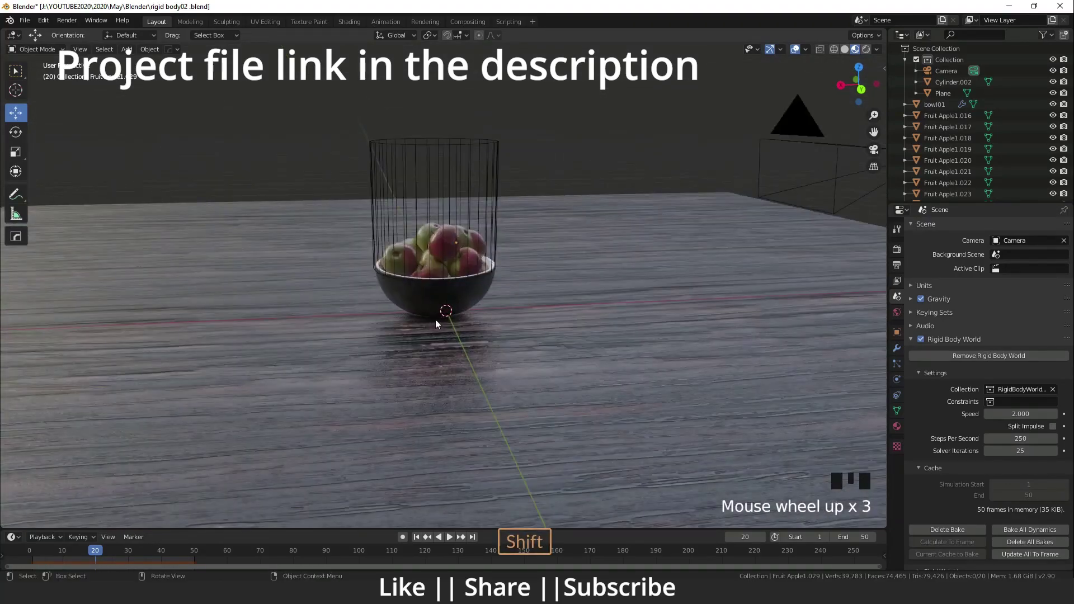
pyautogui.moveTo(436, 320); pyautogui.dragTo(492, 279, button='middle')
pyautogui.scroll(-2, 492, 279)
pyautogui.keyDown('shift'); pyautogui.moveTo(413, 241); pyautogui.dragTo(527, 331, button='middle'); pyautogui.keyUp('shift')
pyautogui.press('space')
# Replay the apple-drop simulation and inspect the wireframe cylinder standing around the bowl.
pyautogui.press('space')
pyautogui.scroll(4, 468, 223)
pyautogui.scroll(1, 548, 281)
pyautogui.click(977, 355)
pyautogui.hotkey('ctrl', 'z')
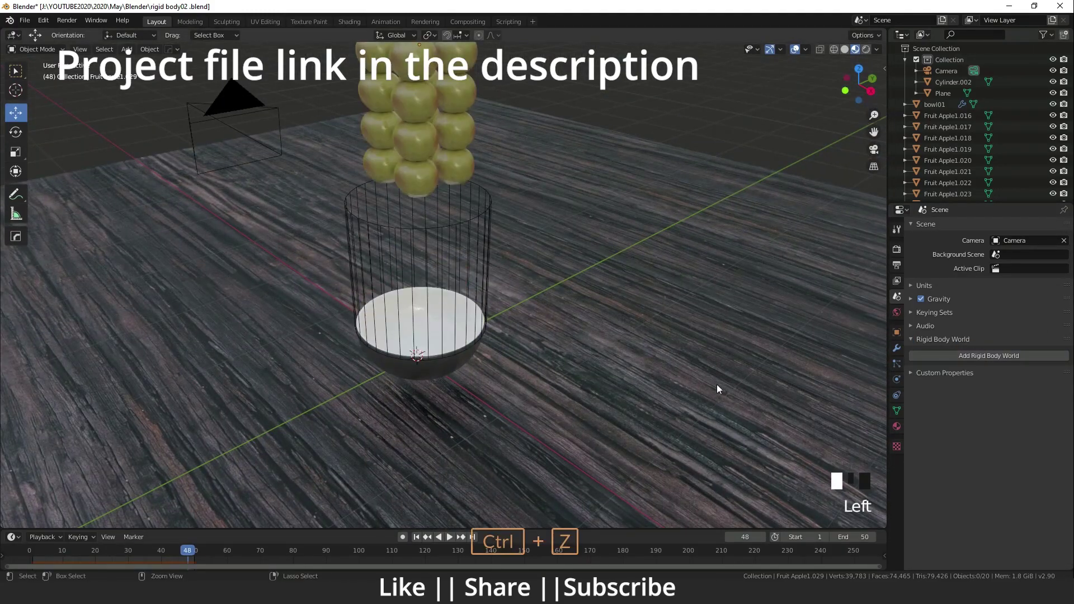
pyautogui.press('space')
pyautogui.press('space')
pyautogui.scroll(-2, 455, 324)
pyautogui.moveTo(452, 402); pyautogui.dragTo(467, 354, button='middle')
# Examine the starting scene, selecting the wooden plane, the bowl and the apple in turn.
pyautogui.scroll(3, 467, 354)
pyautogui.click(387, 269)
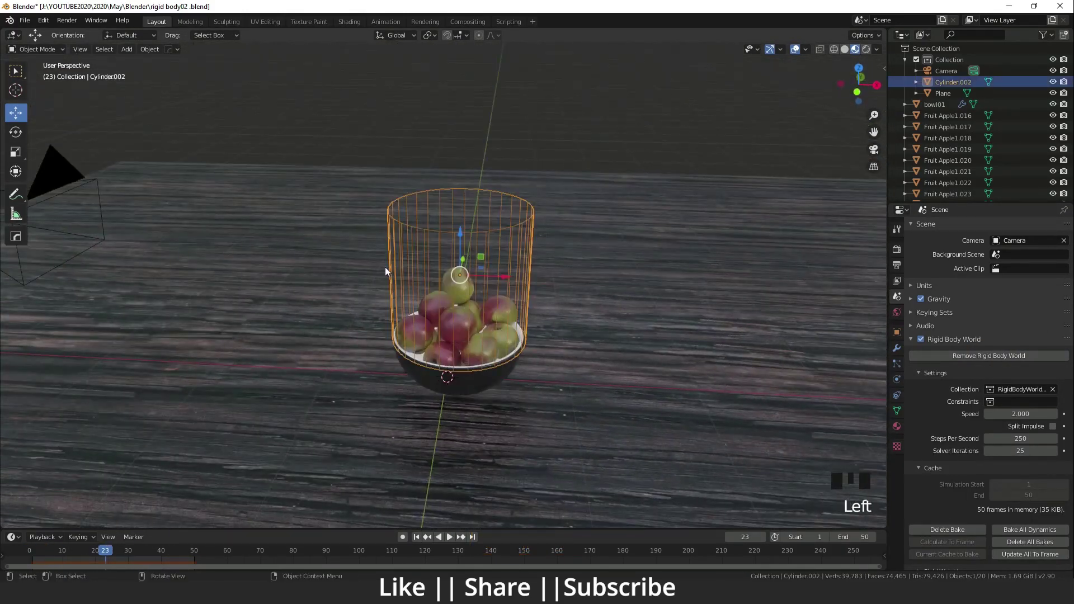
pyautogui.keyDown('shift'); pyautogui.moveTo(385, 271); pyautogui.dragTo(480, 266, button='middle'); pyautogui.keyUp('shift')
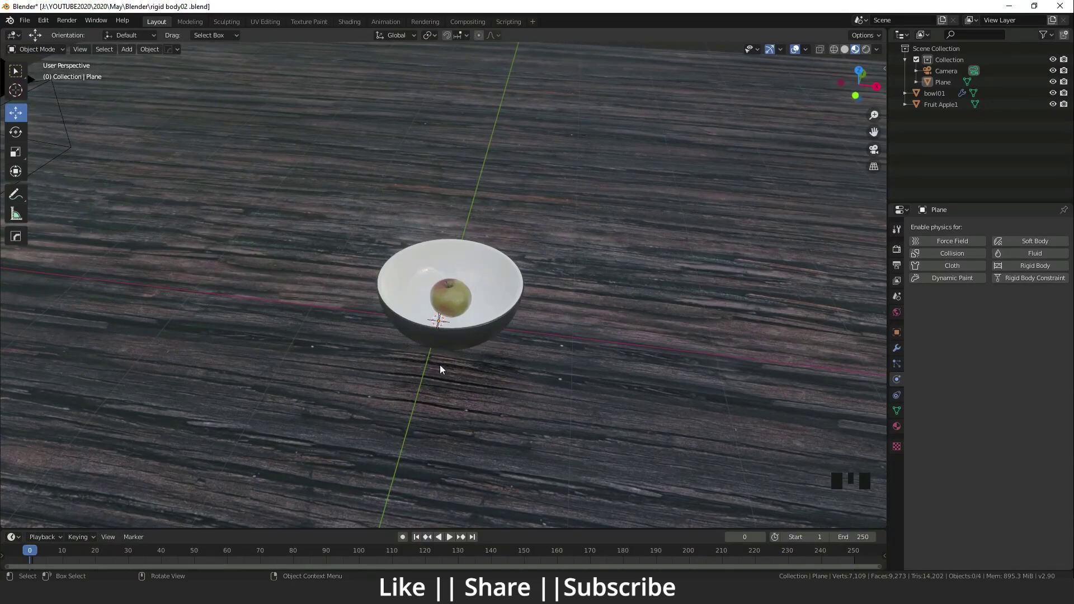
pyautogui.scroll(3, 414, 358)
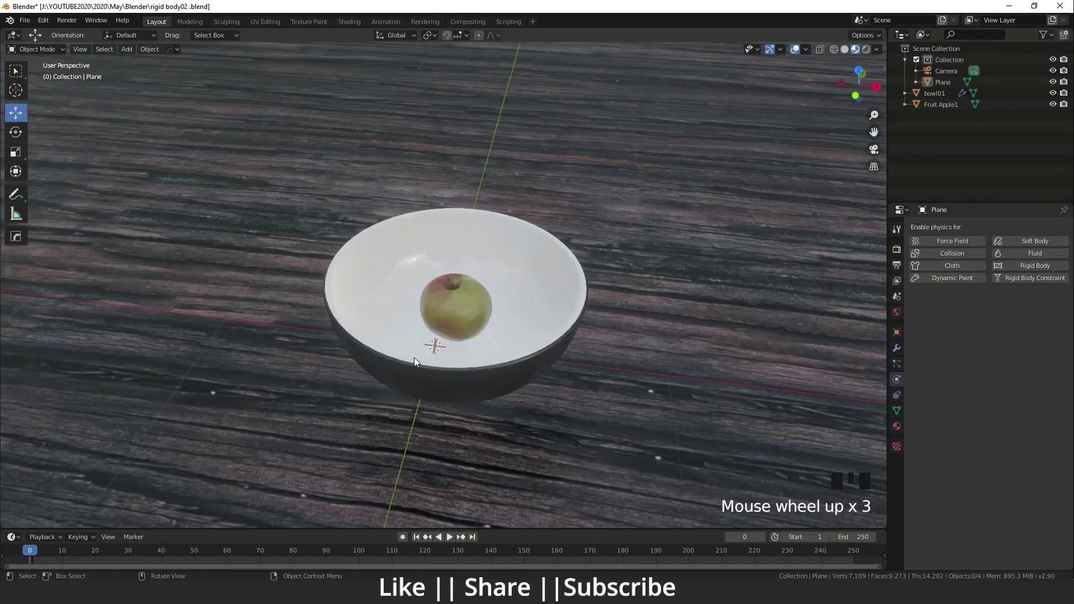
pyautogui.scroll(-3, 447, 394)
pyautogui.moveTo(446, 394); pyautogui.dragTo(454, 369, button='middle')
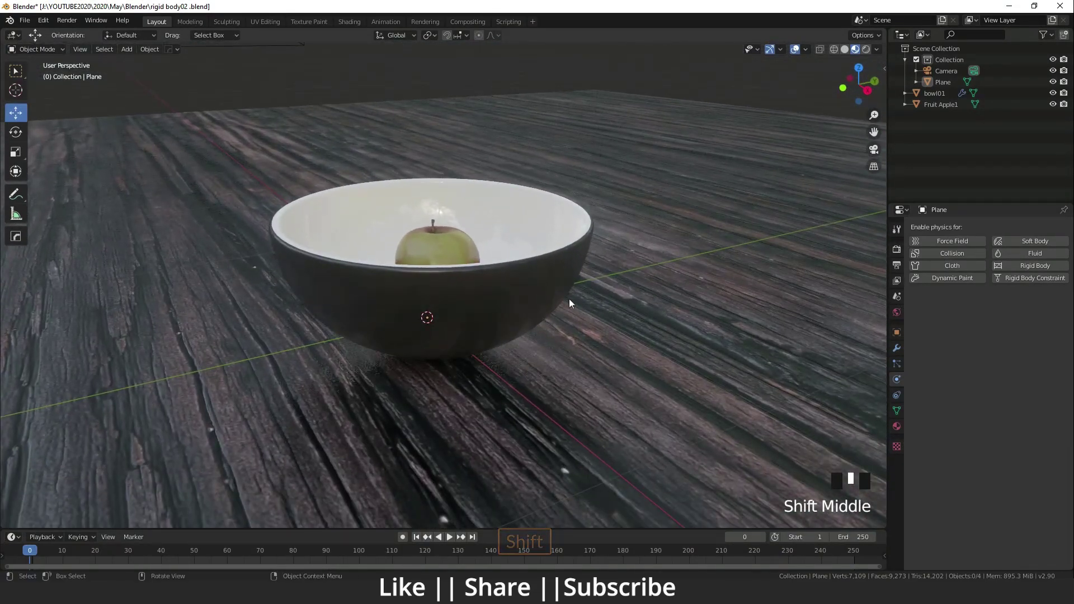
pyautogui.scroll(-4, 615, 365)
pyautogui.keyDown('shift'); pyautogui.moveTo(615, 365); pyautogui.dragTo(600, 304, button='middle'); pyautogui.keyUp('shift')
pyautogui.click(600, 303)
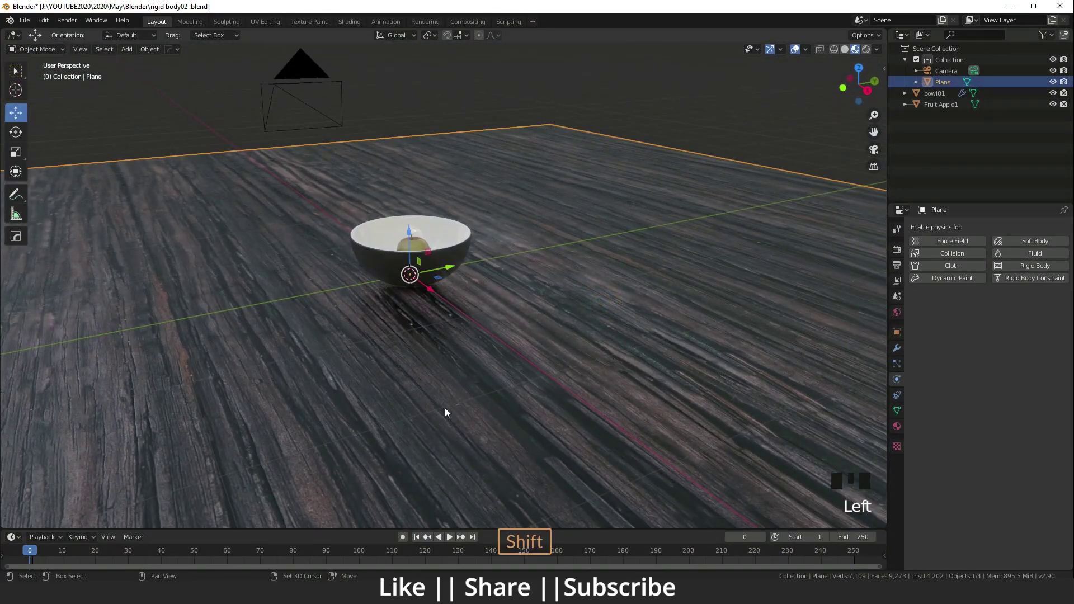
pyautogui.keyDown('shift'); pyautogui.moveTo(446, 413); pyautogui.dragTo(431, 283, button='middle'); pyautogui.keyUp('shift')
pyautogui.scroll(4, 431, 285)
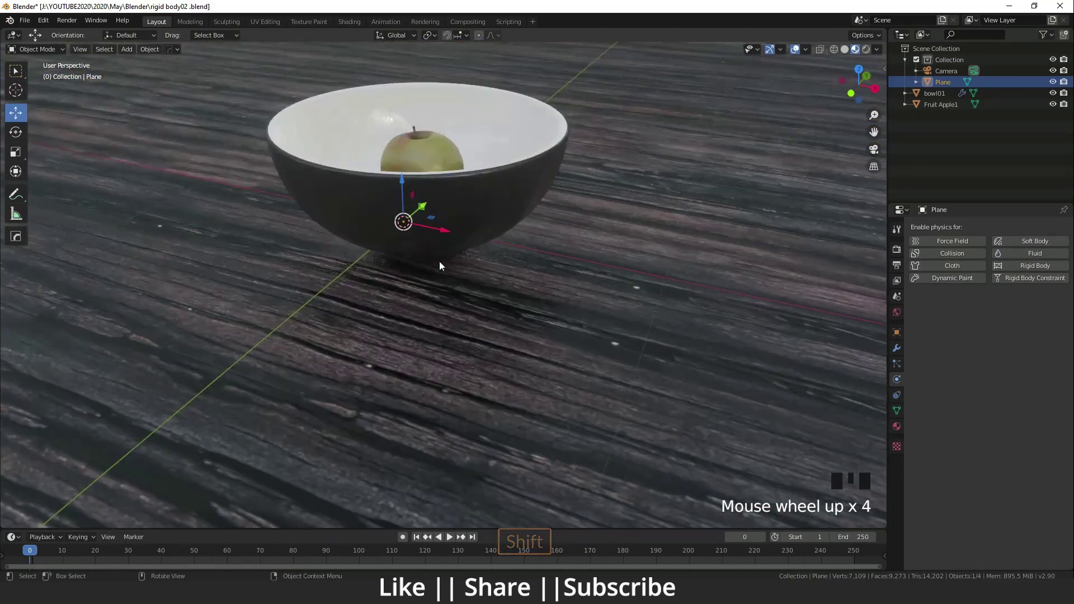
pyautogui.click(461, 204)
pyautogui.keyDown('shift'); pyautogui.moveTo(462, 204); pyautogui.dragTo(433, 311, button='middle'); pyautogui.keyUp('shift')
pyautogui.click(431, 310)
pyautogui.scroll(2, 453, 367)
pyautogui.keyDown('shift'); pyautogui.moveTo(453, 367); pyautogui.dragTo(492, 384, button='middle'); pyautogui.keyUp('shift')
pyautogui.scroll(-4, 419, 364)
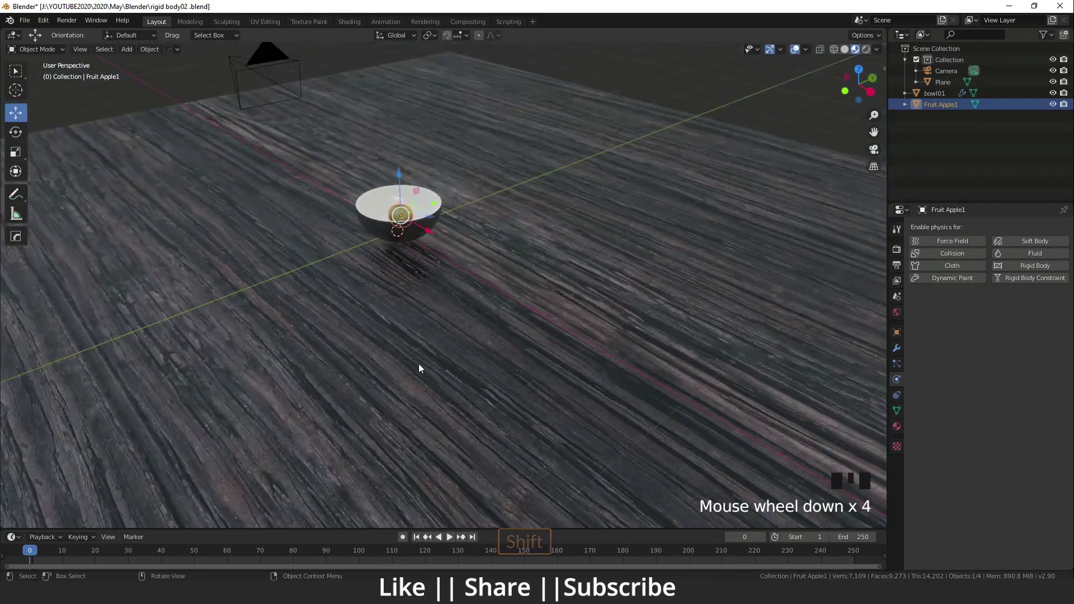
# Give the wooden plane rigid body physics and set its type to Passive.
pyautogui.moveTo(420, 364); pyautogui.dragTo(453, 342, button='middle')
pyautogui.click(449, 336)
pyautogui.keyDown('shift'); pyautogui.moveTo(509, 226); pyautogui.dragTo(537, 268, button='middle'); pyautogui.keyUp('shift')
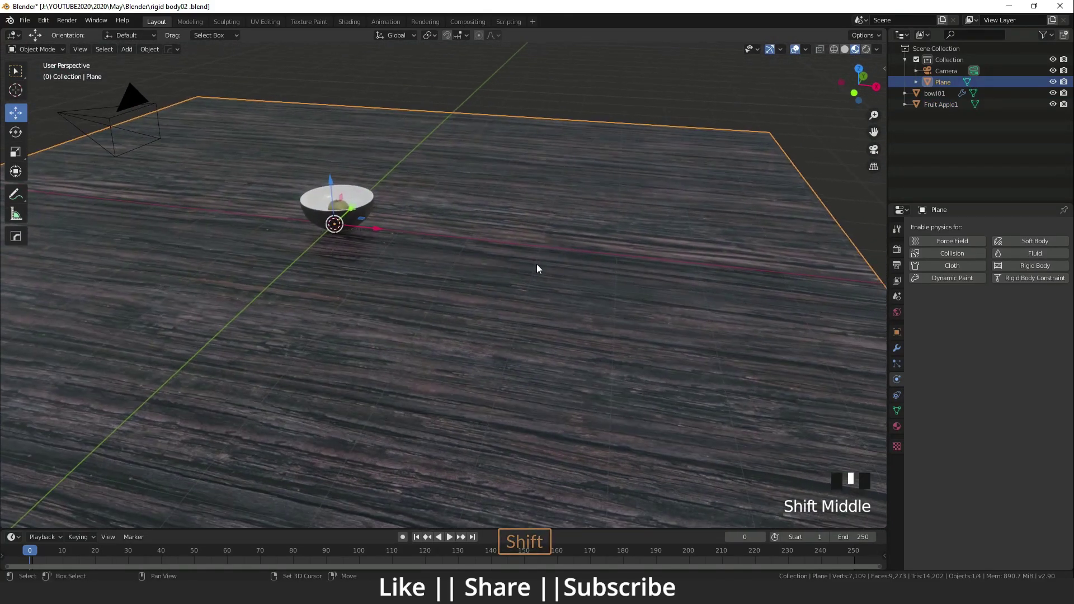
pyautogui.click(897, 348)
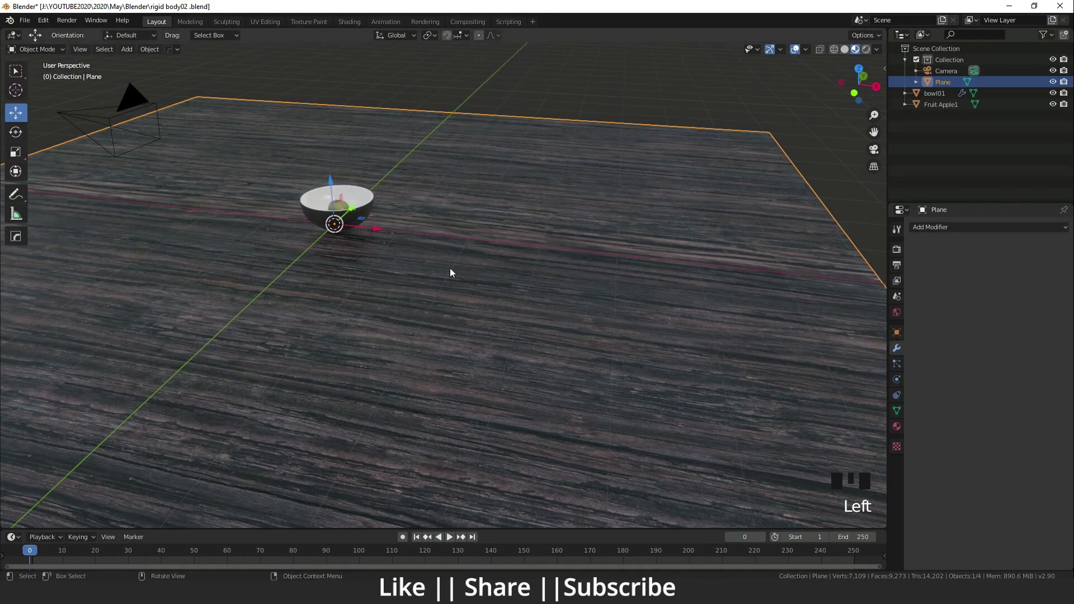
pyautogui.scroll(5, 450, 273)
pyautogui.keyDown('shift'); pyautogui.moveTo(340, 288); pyautogui.dragTo(753, 357, button='middle'); pyautogui.keyUp('shift')
pyautogui.click(897, 379)
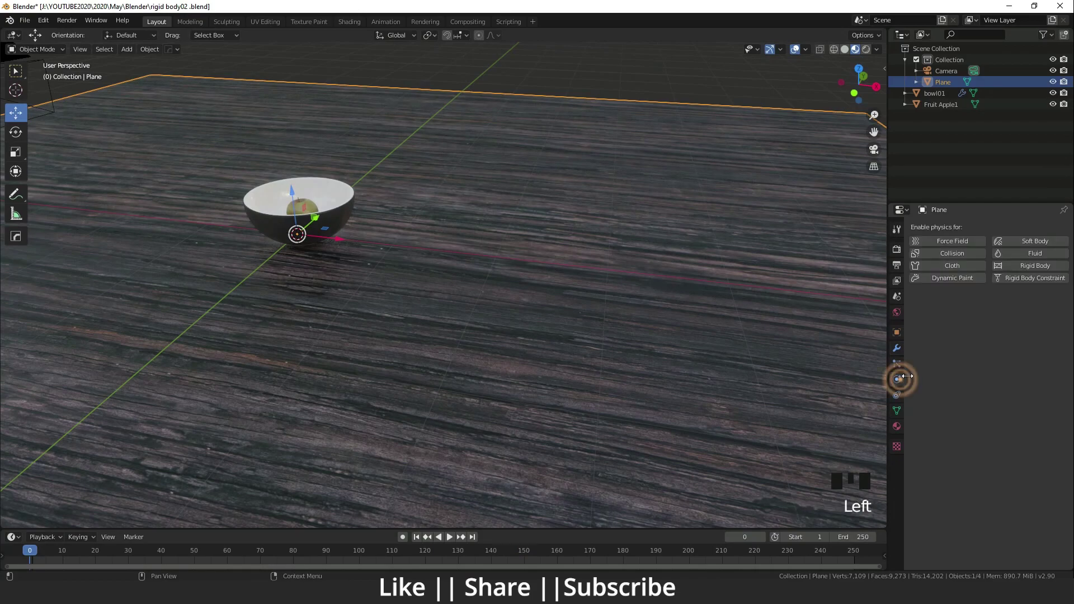
pyautogui.click(589, 369)
pyautogui.keyDown('shift'); pyautogui.moveTo(745, 313); pyautogui.dragTo(729, 317, button='middle'); pyautogui.keyUp('shift')
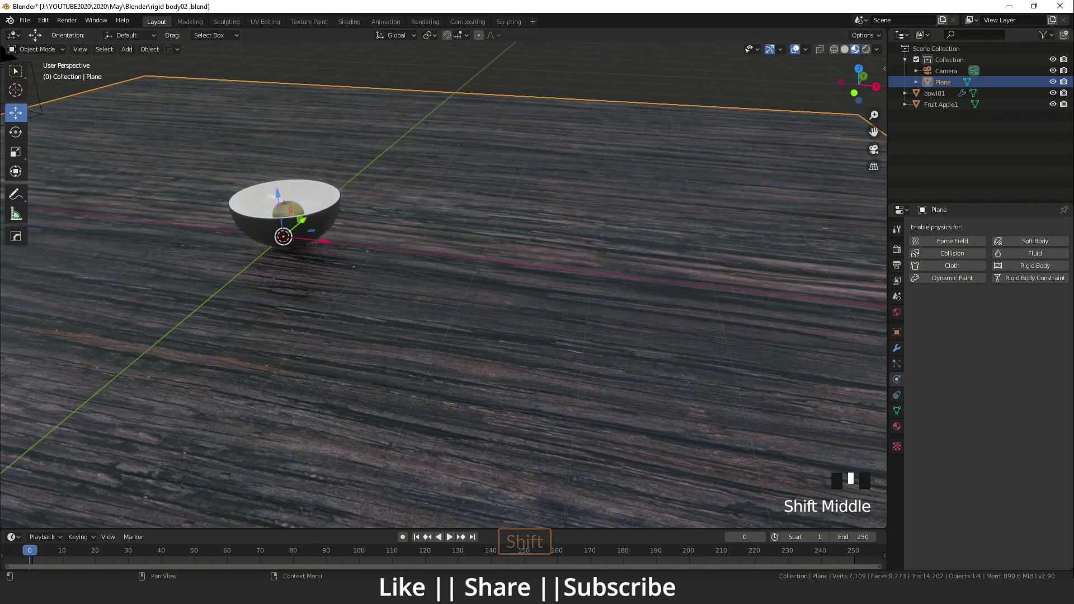
pyautogui.click(1029, 267)
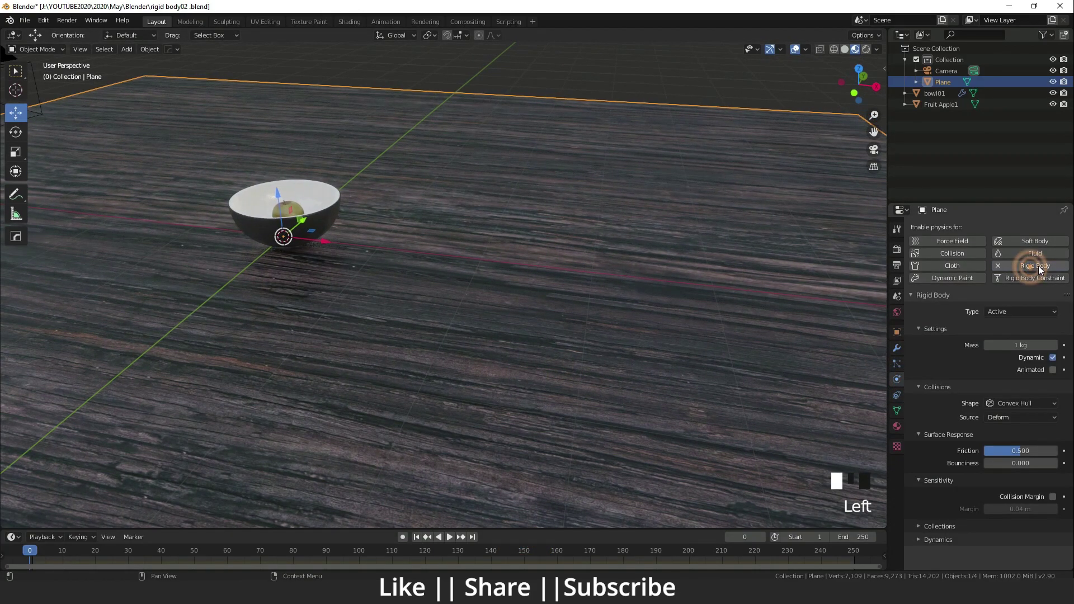
pyautogui.click(1029, 311)
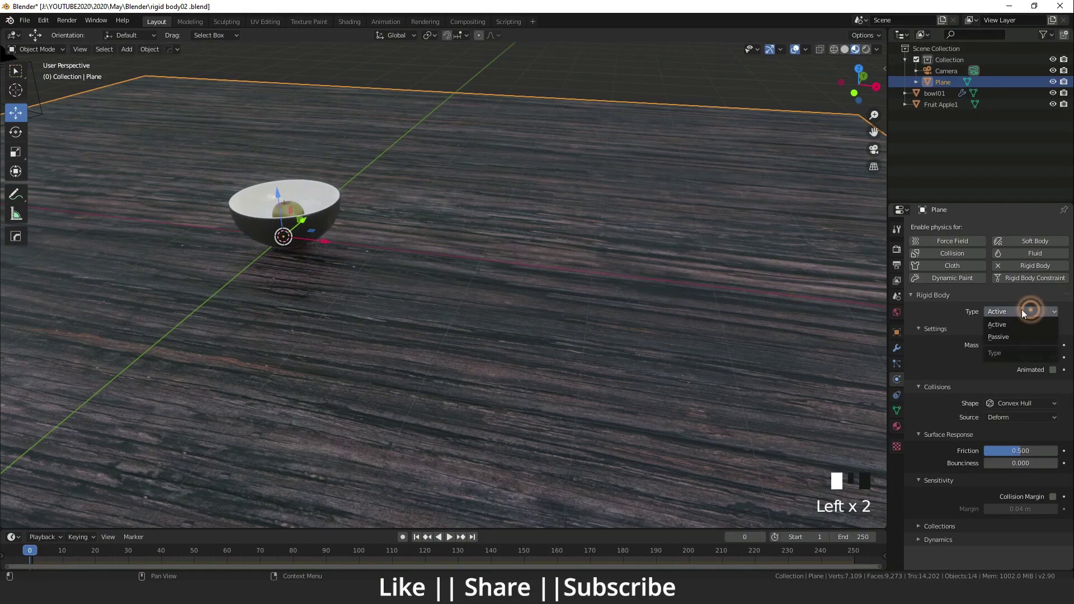
pyautogui.click(1013, 337)
# Set the plane's rigid body collision shape to Mesh, with friction 1.000 and collision margin 0 m.
pyautogui.scroll(-3, 559, 375)
pyautogui.keyDown('shift'); pyautogui.moveTo(587, 385); pyautogui.dragTo(586, 377, button='middle'); pyautogui.keyUp('shift')
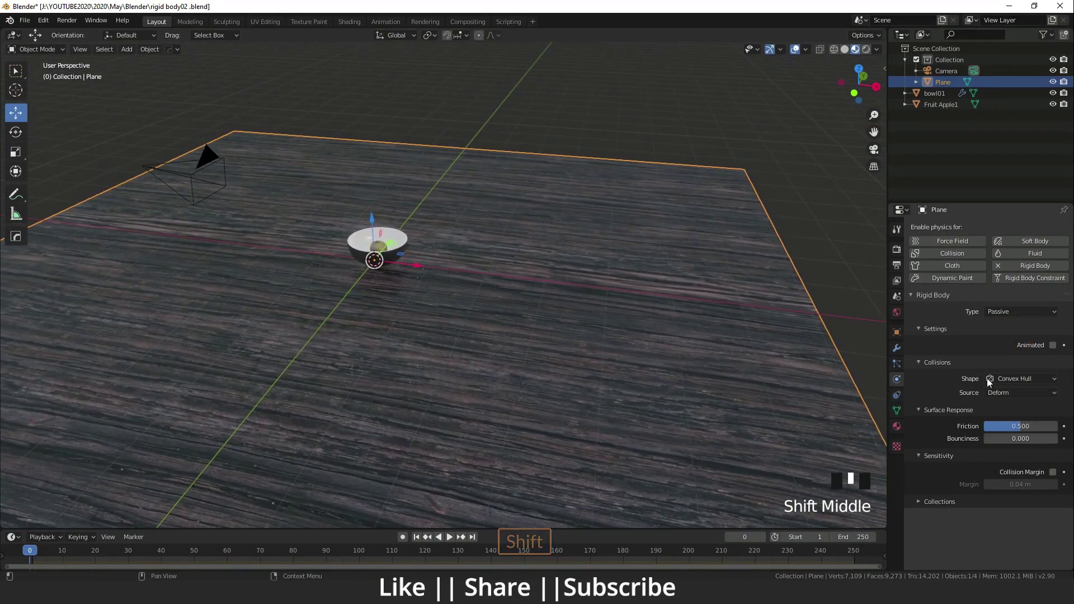
pyautogui.click(1023, 379)
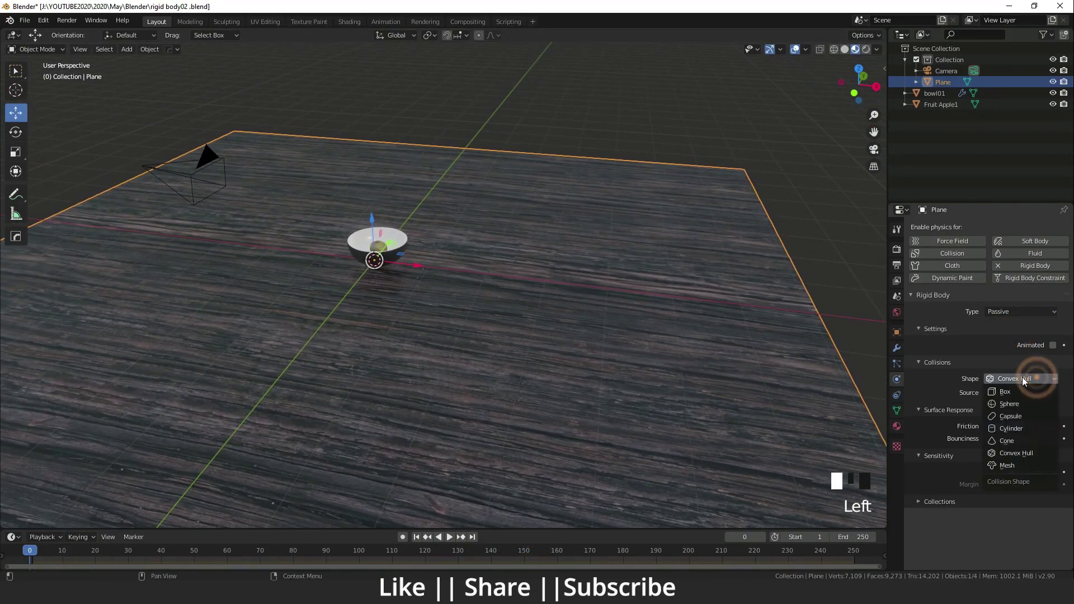
pyautogui.click(1016, 464)
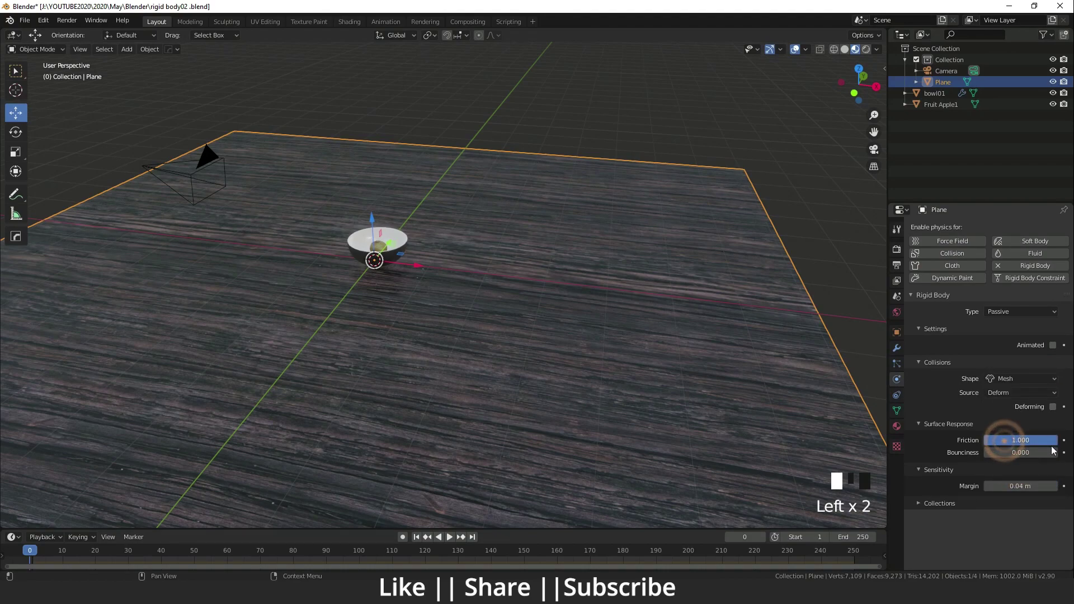
pyautogui.keyDown('shift'); pyautogui.scroll(1, 259, 310); pyautogui.keyUp('shift')
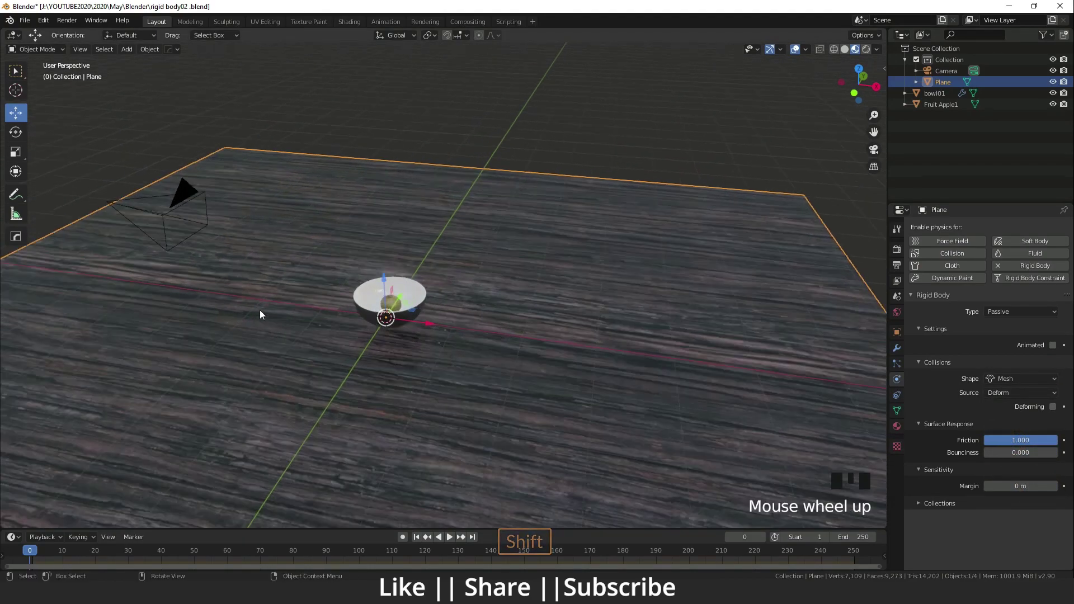
# Give the bowl rigid body physics and set its type to Passive.
pyautogui.scroll(5, 259, 310)
pyautogui.click(352, 342)
pyautogui.keyDown('shift'); pyautogui.moveTo(353, 342); pyautogui.dragTo(476, 332, button='middle'); pyautogui.keyUp('shift')
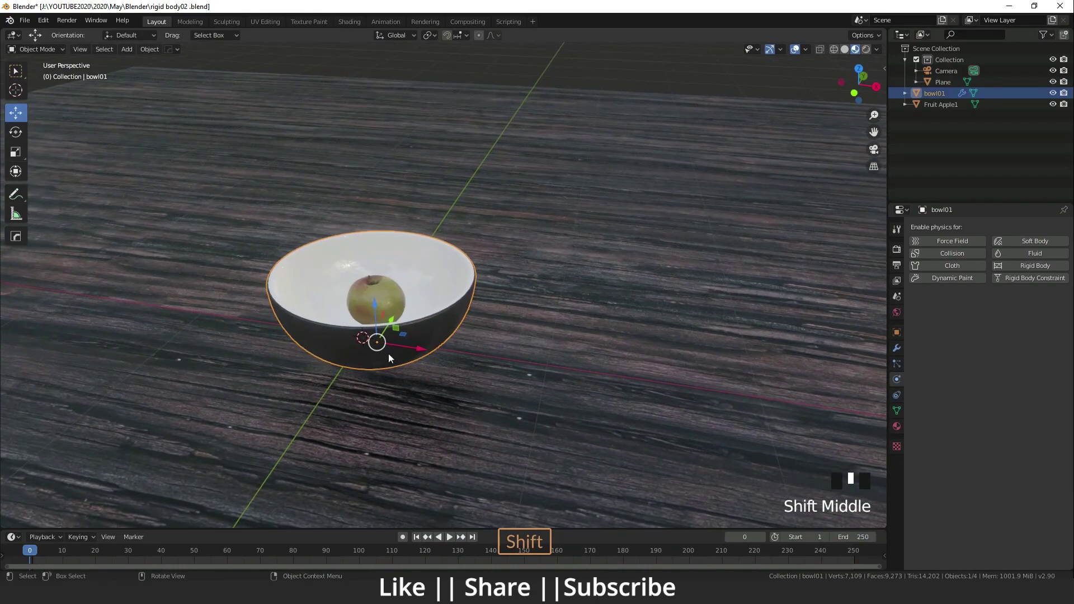
pyautogui.click(1018, 268)
pyautogui.moveTo(1026, 311); pyautogui.dragTo(1022, 332)
# Set the bowl's rigid body friction to 1.000, collision shape to Mesh and collision margin to 0.001 m.
pyautogui.moveTo(988, 428); pyautogui.dragTo(1007, 428)
pyautogui.click(1036, 378)
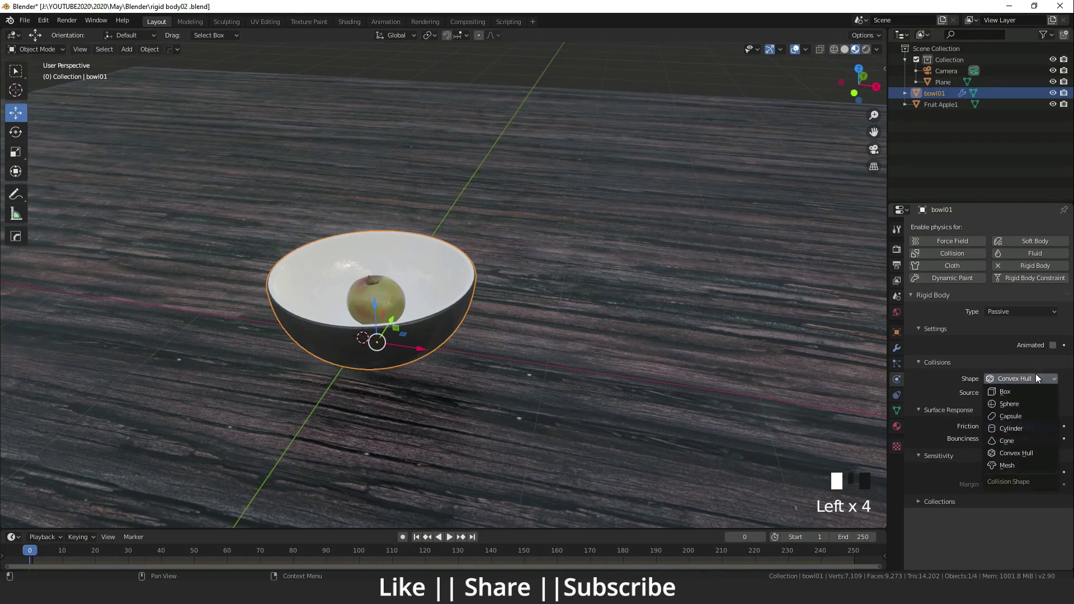
pyautogui.click(1024, 465)
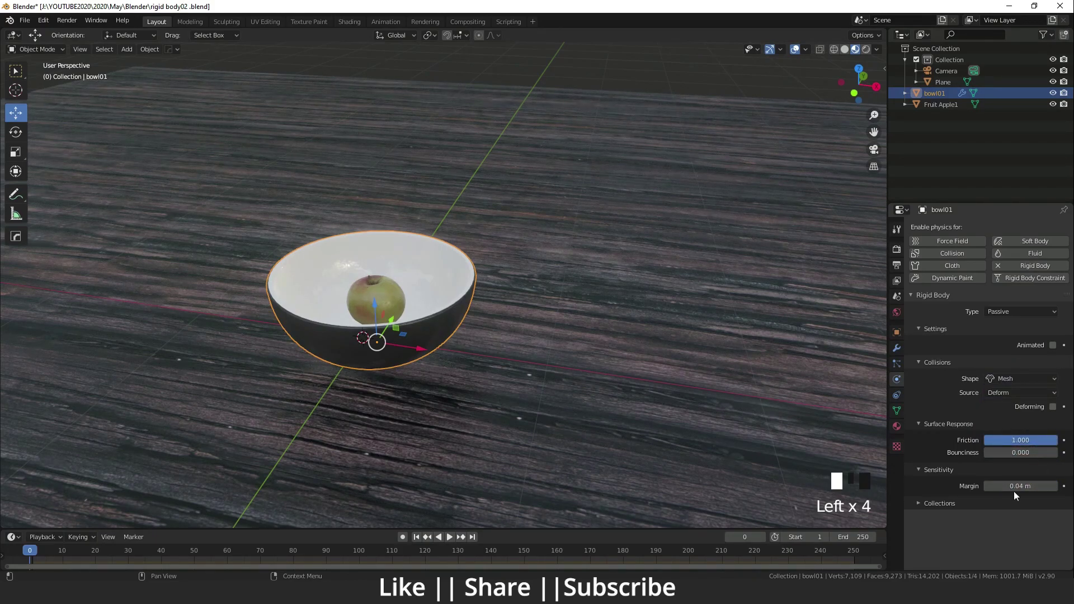
pyautogui.scroll(-9, 408, 352)
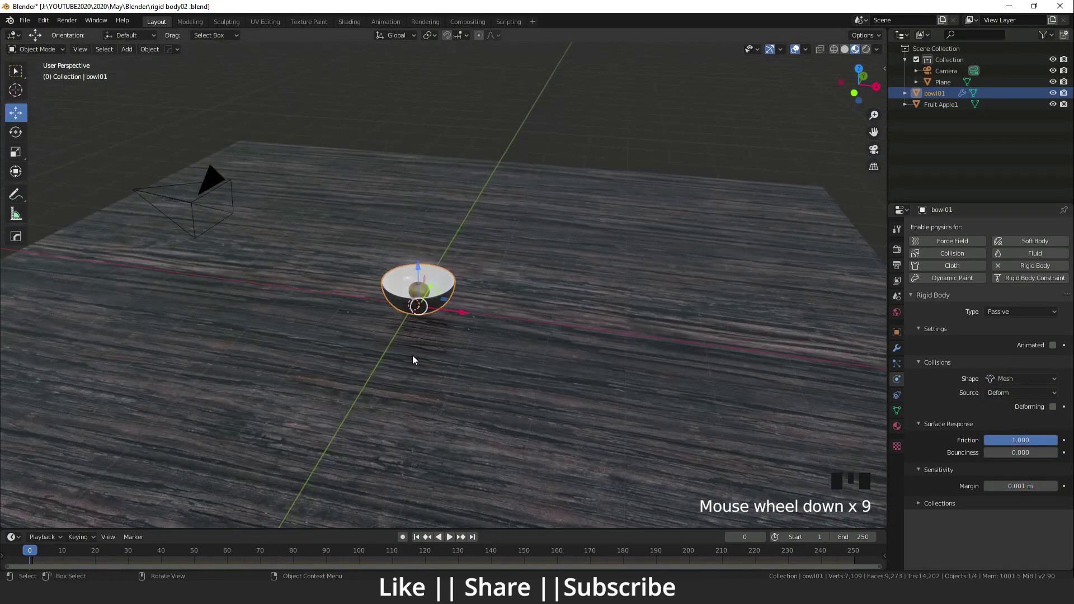
# Add a 32-vertex mesh cylinder with 1 m radius and 2 m depth at the world origin.
pyautogui.press('`')
pyautogui.click(408, 264)
pyautogui.scroll(5, 408, 368)
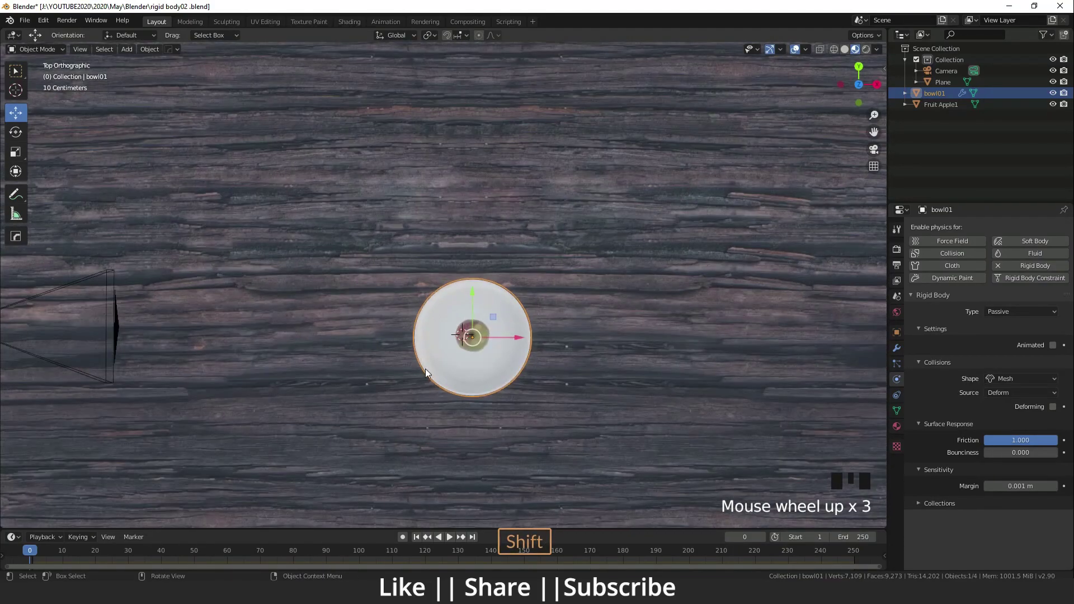
pyautogui.keyDown('shift'); pyautogui.moveTo(408, 320); pyautogui.dragTo(408, 335, button='middle'); pyautogui.keyUp('shift')
pyautogui.scroll(-3, 409, 334)
pyautogui.hotkey('shift', 'a')
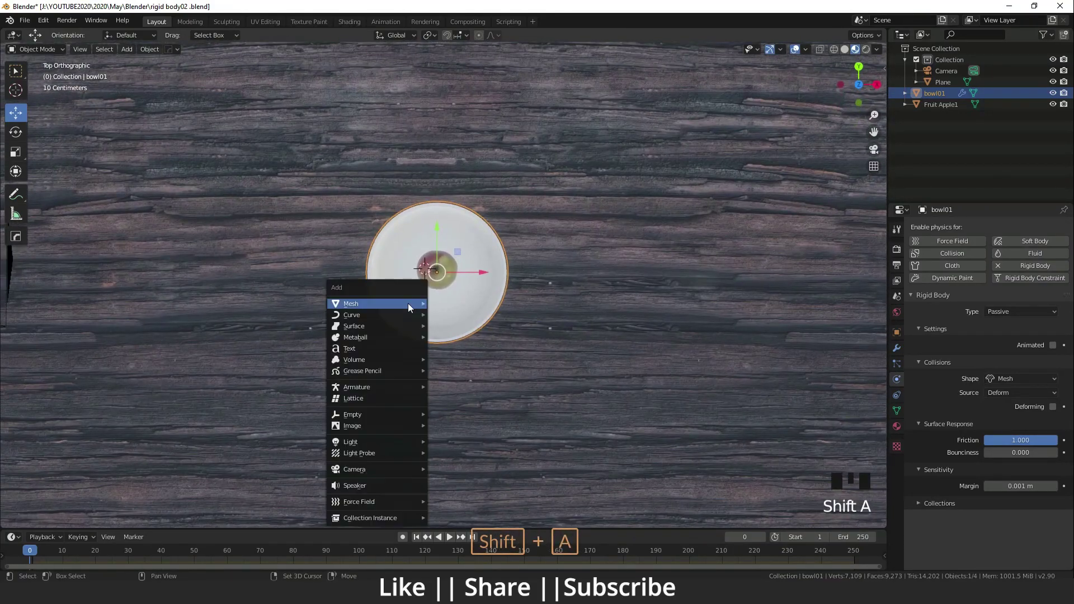
pyautogui.hotkey('shift', 'a')
pyautogui.moveTo(274, 60)
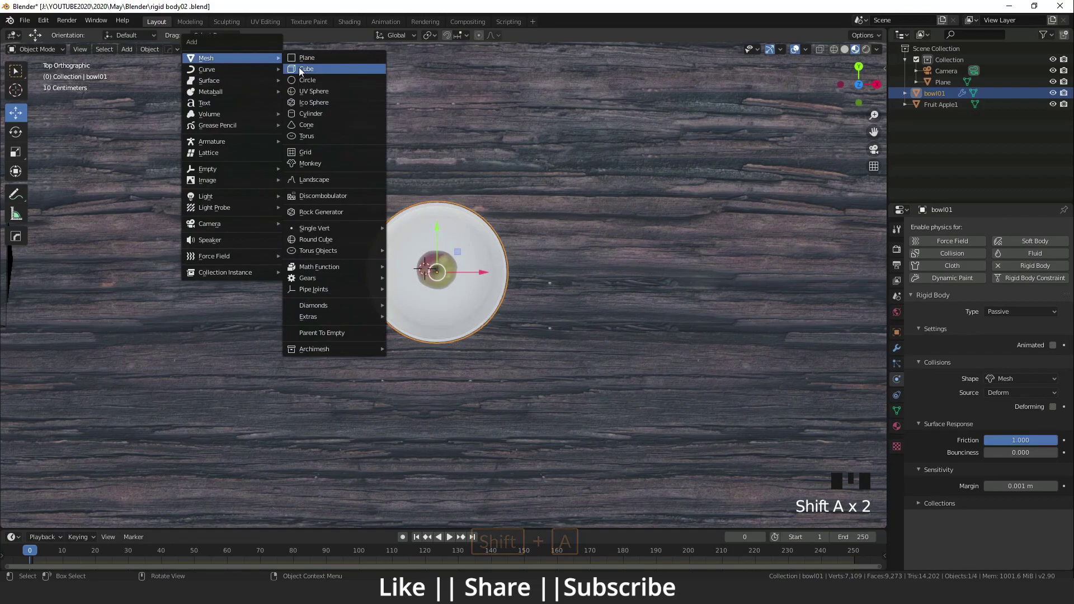
pyautogui.click(310, 114)
pyautogui.scroll(-3, 475, 330)
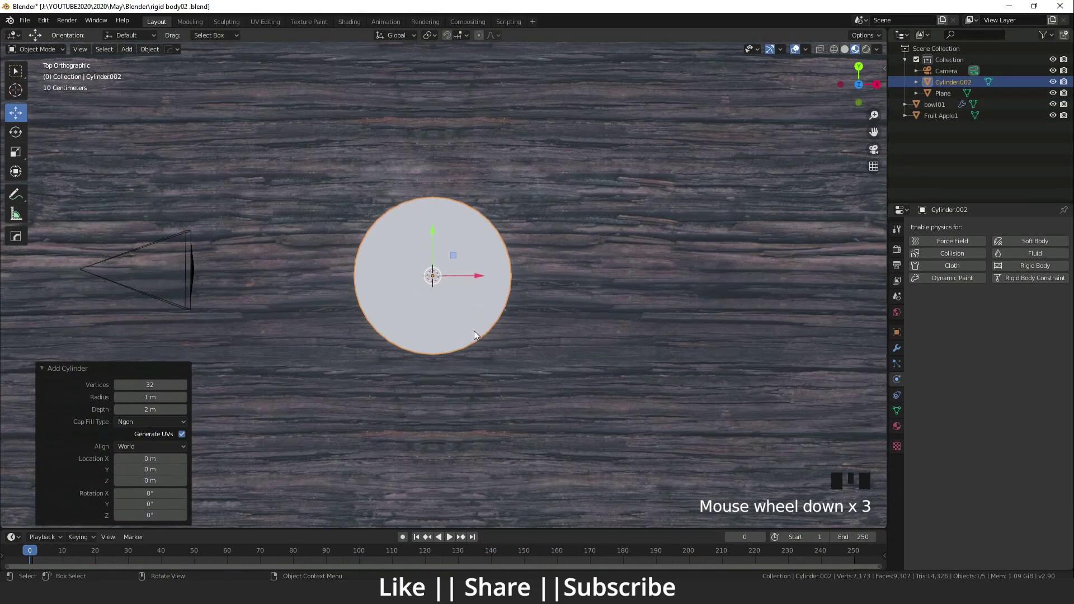
pyautogui.scroll(2, 473, 333)
pyautogui.moveTo(473, 333); pyautogui.dragTo(456, 258, button='middle')
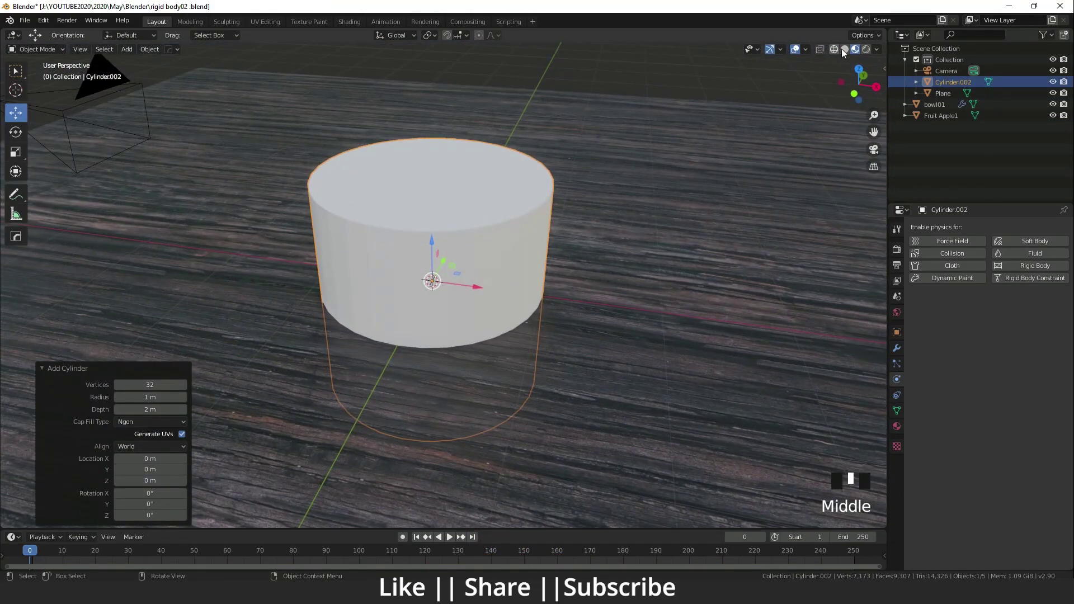
# In see-through solid display, raise the cylinder about 1.28 m and scale it uniformly to about 0.53 to suit the bowl's rim.
pyautogui.click(844, 49)
pyautogui.click(820, 50)
pyautogui.scroll(3, 533, 256)
pyautogui.moveTo(428, 252); pyautogui.dragTo(429, 95)
pyautogui.press('s')
pyautogui.press('s')
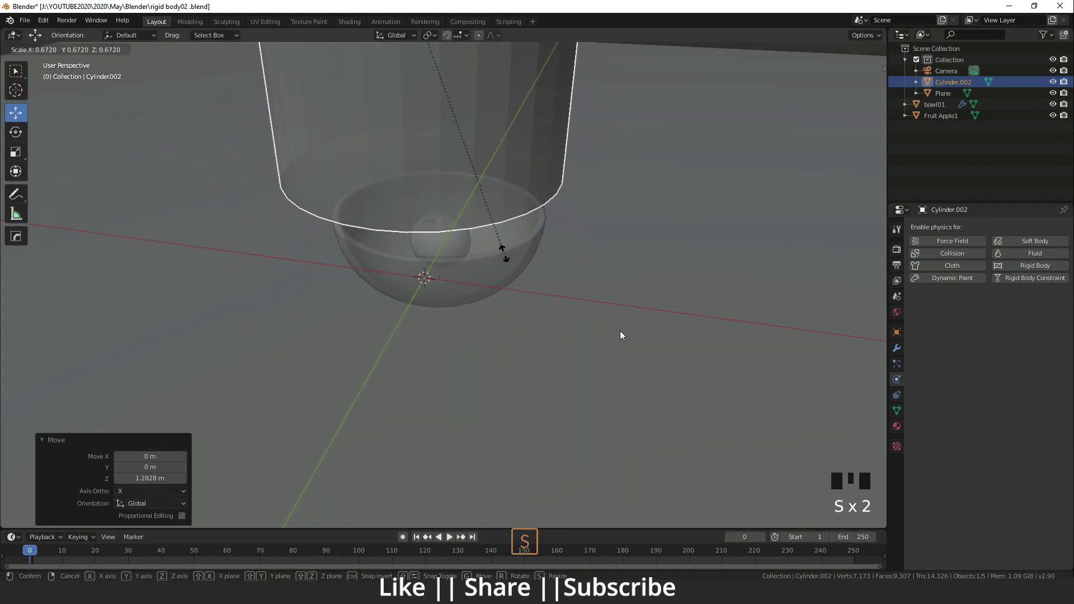
pyautogui.click(458, 216)
# Centre the cylinder over the bowl from above, shifting it about 0.09 m along X and -0.03 m along Y.
pyautogui.press('KP_7')
pyautogui.moveTo(472, 280); pyautogui.dragTo(489, 280)
pyautogui.moveTo(465, 237); pyautogui.dragTo(465, 243)
pyautogui.moveTo(506, 281); pyautogui.dragTo(507, 281)
pyautogui.moveTo(507, 281); pyautogui.dragTo(482, 334, button='middle')
# Delete the cylinder's top and bottom cap faces, leaving an open tube.
pyautogui.scroll(-2, 488, 294)
pyautogui.press('Tab')
pyautogui.click(467, 301)
pyautogui.keyDown('shift'); pyautogui.click(458, 286); pyautogui.keyUp('shift')
pyautogui.press('Delete')
pyautogui.click(458, 291)
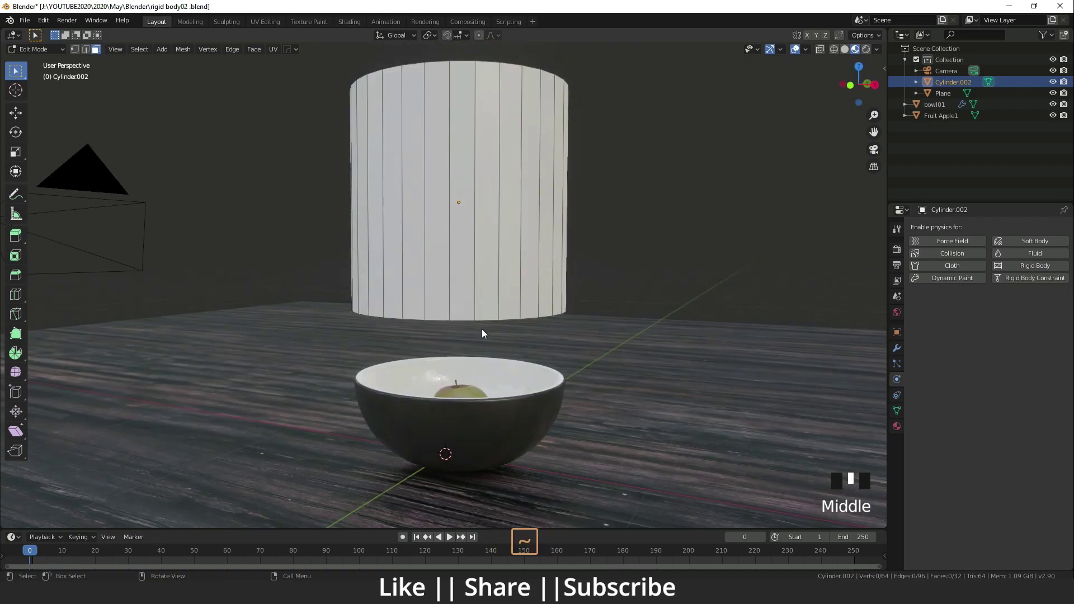
pyautogui.press('Tab')
# Lower the open cylinder onto the bowl's rim at about Z 0.93 m and nudge it about 0.01 m along X.
pyautogui.scroll(-3, 482, 333)
pyautogui.moveTo(448, 192); pyautogui.dragTo(449, 238)
pyautogui.moveTo(448, 239); pyautogui.dragTo(492, 347, button='middle')
pyautogui.moveTo(499, 324); pyautogui.dragTo(502, 325)
pyautogui.moveTo(502, 325); pyautogui.dragTo(468, 329, button='middle')
pyautogui.keyDown('shift'); pyautogui.moveTo(761, 323); pyautogui.dragTo(793, 330, button='middle'); pyautogui.keyUp('shift')
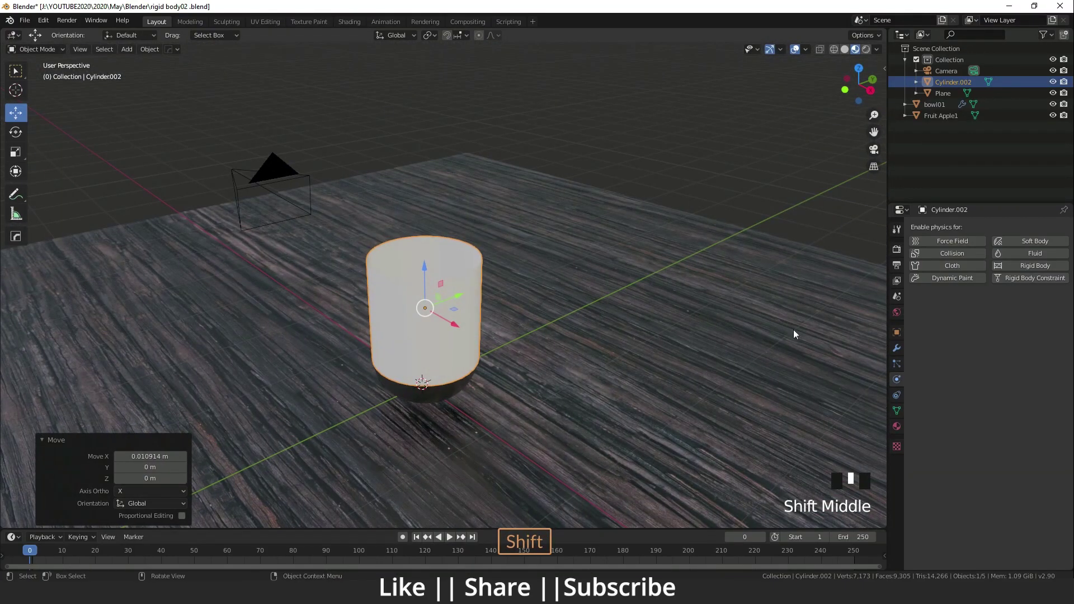
# Set the cylinder's viewport display to Wire and deselect it.
pyautogui.click(896, 333)
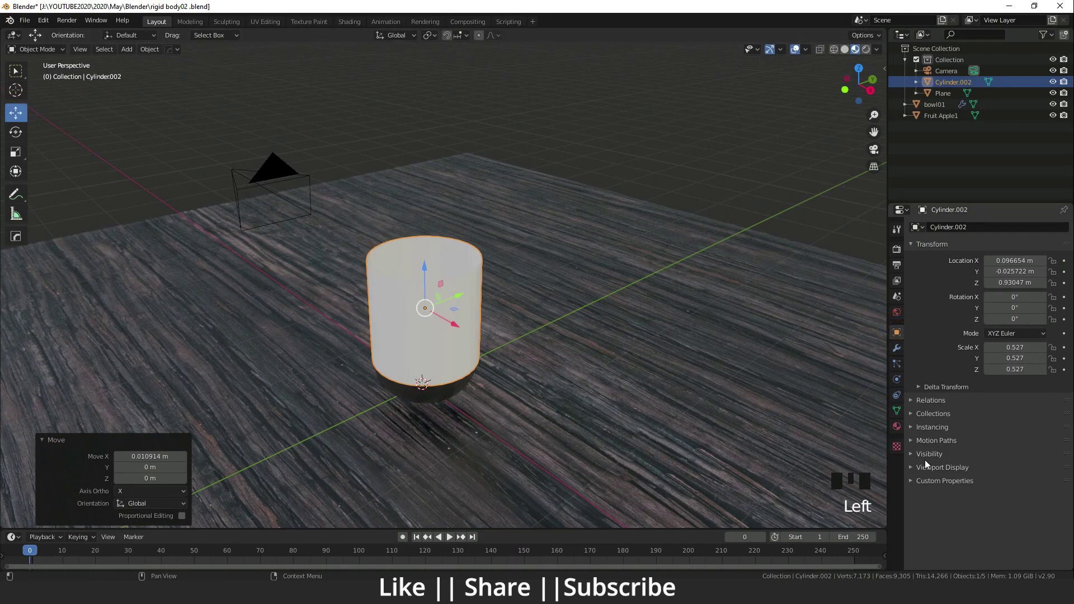
pyautogui.click(909, 467)
pyautogui.click(1022, 536)
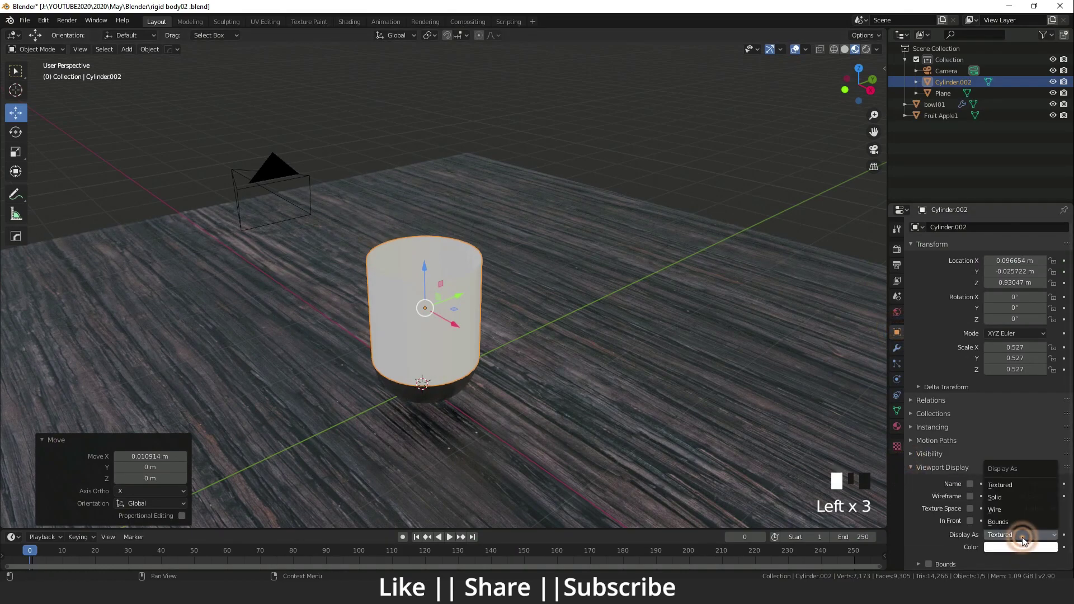
pyautogui.click(1007, 513)
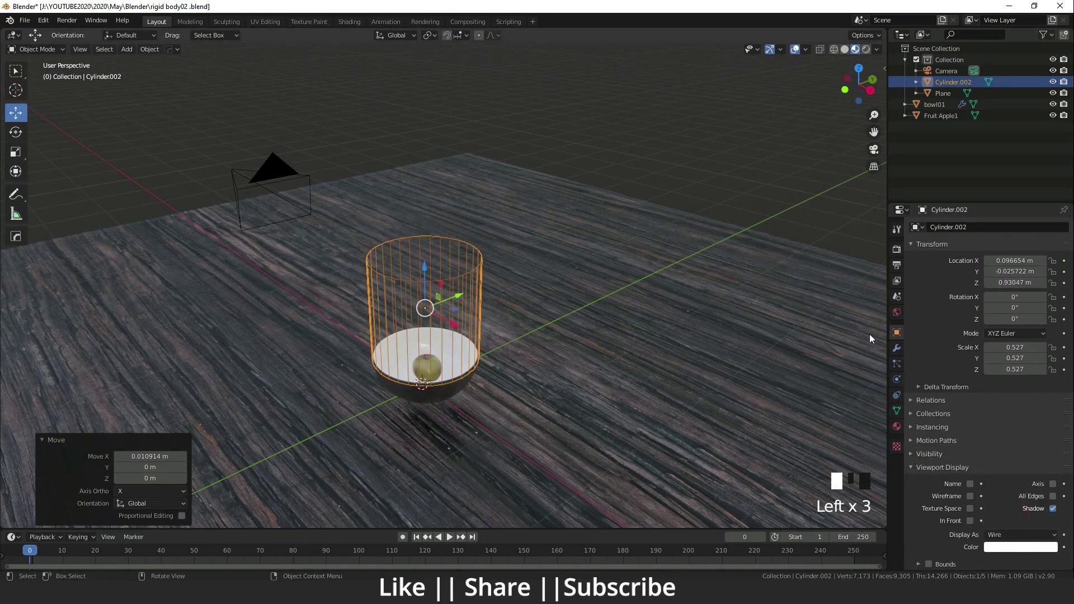
pyautogui.click(880, 177)
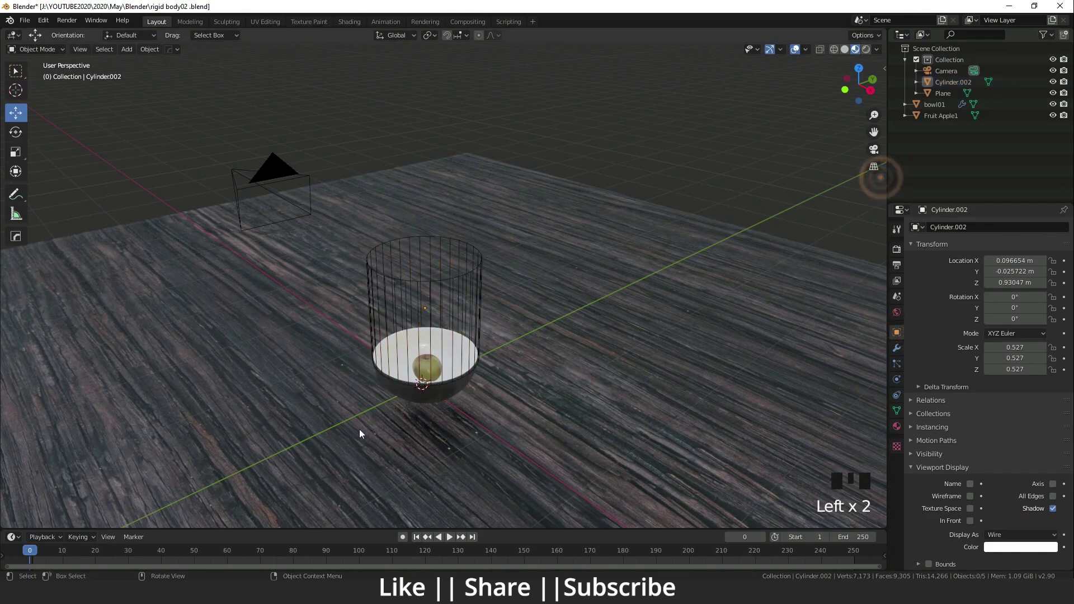
# Add a rigid body to the open cylinder and set its type to Passive.
pyautogui.scroll(6, 363, 429)
pyautogui.keyDown('shift'); pyautogui.moveTo(389, 427); pyautogui.dragTo(415, 346, button='middle'); pyautogui.keyUp('shift')
pyautogui.scroll(-6, 403, 272)
pyautogui.scroll(4, 445, 290)
pyautogui.scroll(-3, 448, 290)
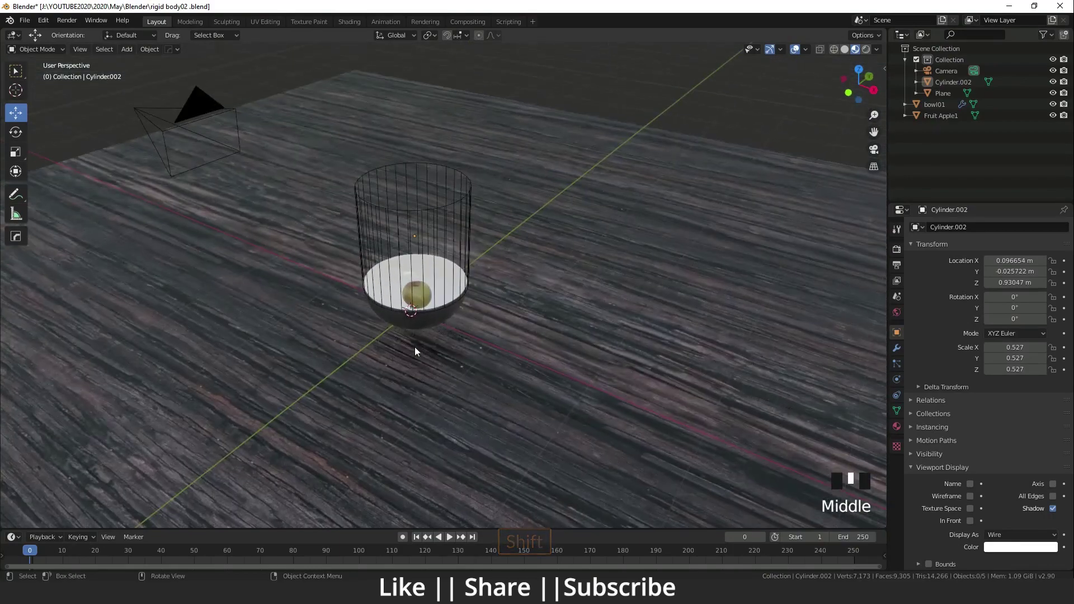
pyautogui.click(432, 290)
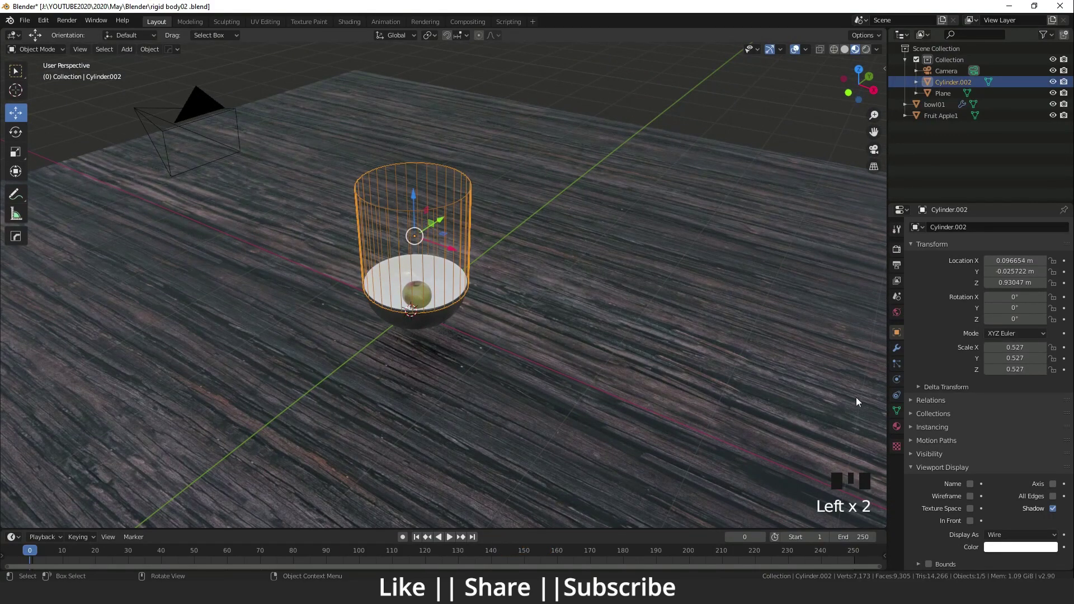
pyautogui.click(896, 378)
pyautogui.click(1005, 267)
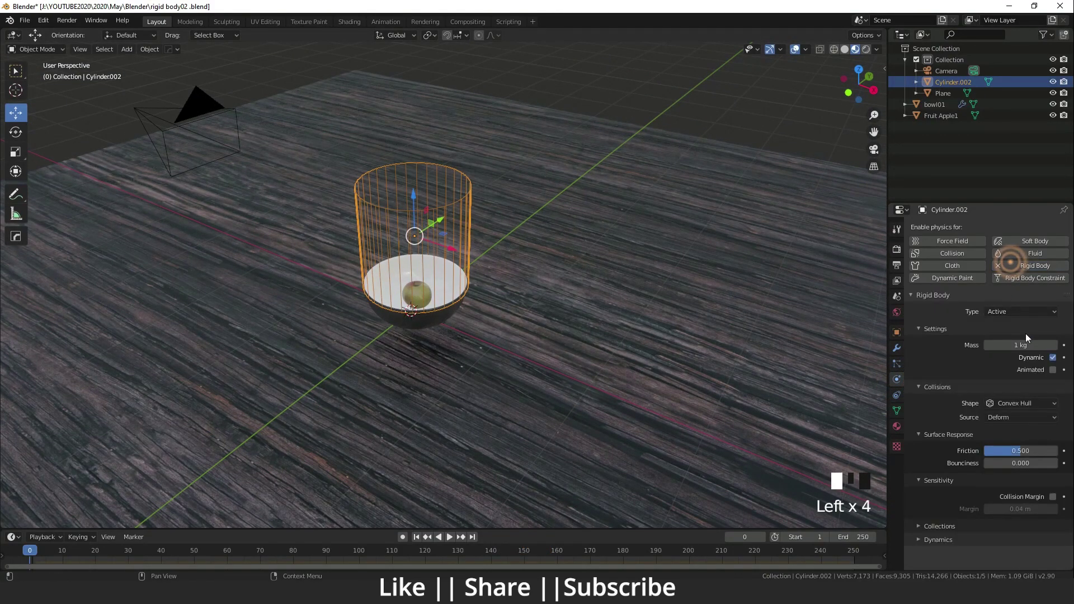
pyautogui.moveTo(1018, 313); pyautogui.dragTo(1016, 336)
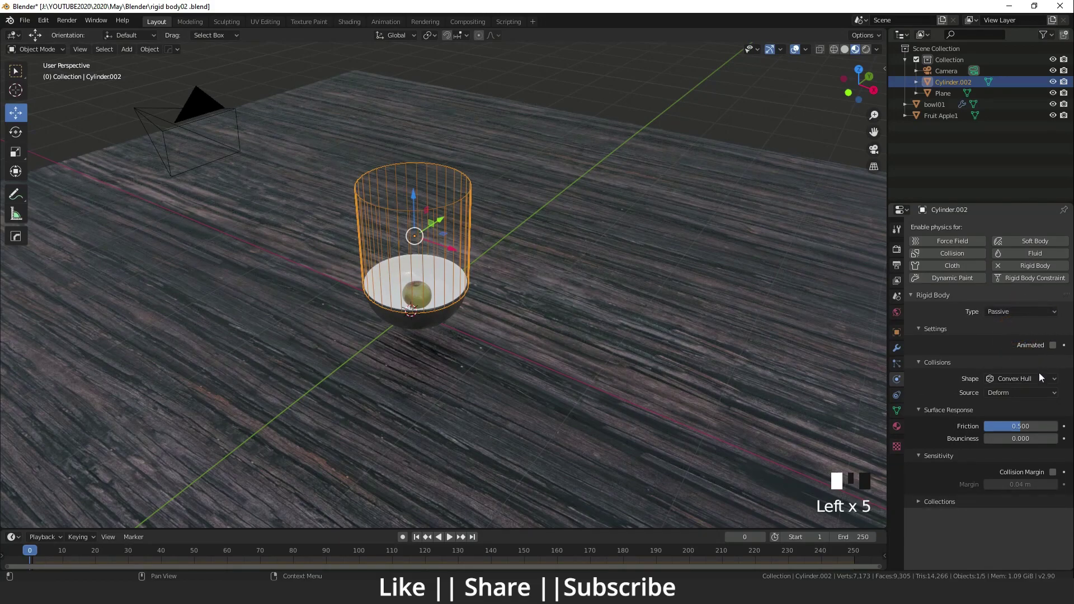
# Set the cylinder's collision shape to Mesh, with friction 1 and collision margin 0 m, and deselect it.
pyautogui.moveTo(1039, 378); pyautogui.dragTo(1055, 441)
pyautogui.moveTo(1002, 486); pyautogui.dragTo(962, 486)
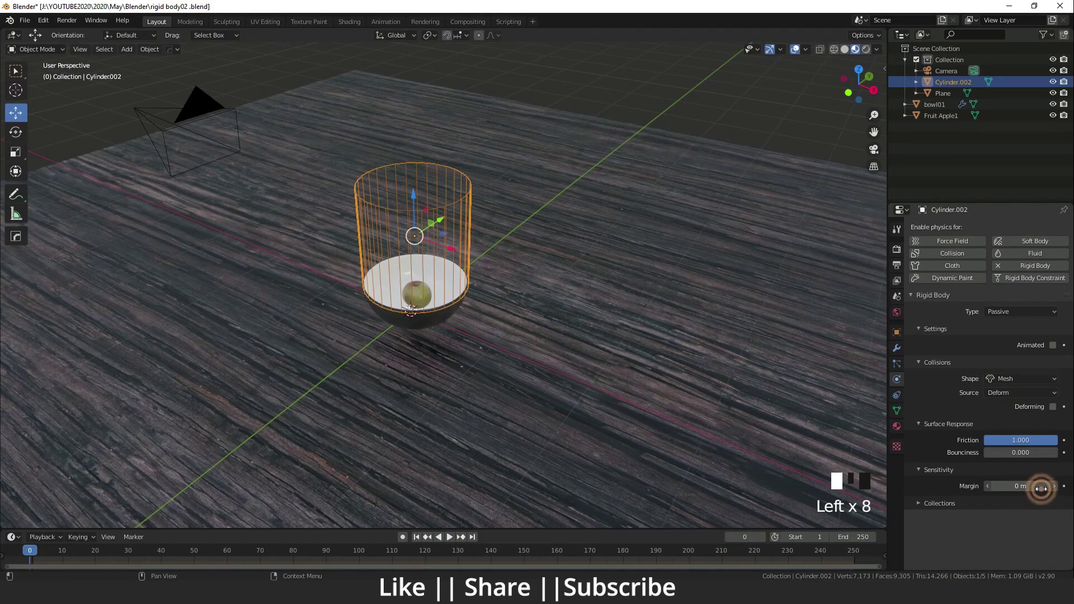
pyautogui.click(726, 118)
# Raise the apple from the bowl about 1.47 m along Z, to the top of the cylinder.
pyautogui.scroll(-5, 386, 327)
pyautogui.scroll(7, 392, 333)
pyautogui.click(415, 296)
pyautogui.moveTo(528, 341); pyautogui.dragTo(458, 349, button='middle')
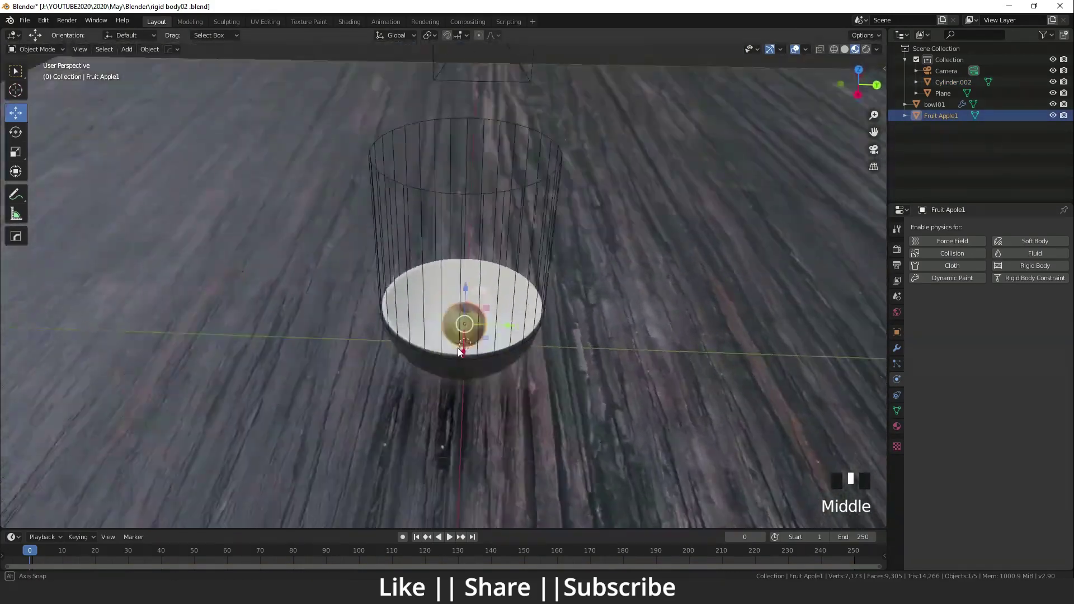
pyautogui.scroll(-3, 470, 358)
pyautogui.keyDown('shift'); pyautogui.scroll(-1, 488, 368); pyautogui.keyUp('shift')
pyautogui.moveTo(461, 277); pyautogui.dragTo(449, 140)
pyautogui.scroll(2, 449, 140)
pyautogui.keyDown('shift'); pyautogui.moveTo(448, 139); pyautogui.dragTo(450, 271, button='middle'); pyautogui.keyUp('shift')
# Add an active rigid body to the apple with Mesh collision shape, friction 1 and margin 0 m.
pyautogui.press('`')
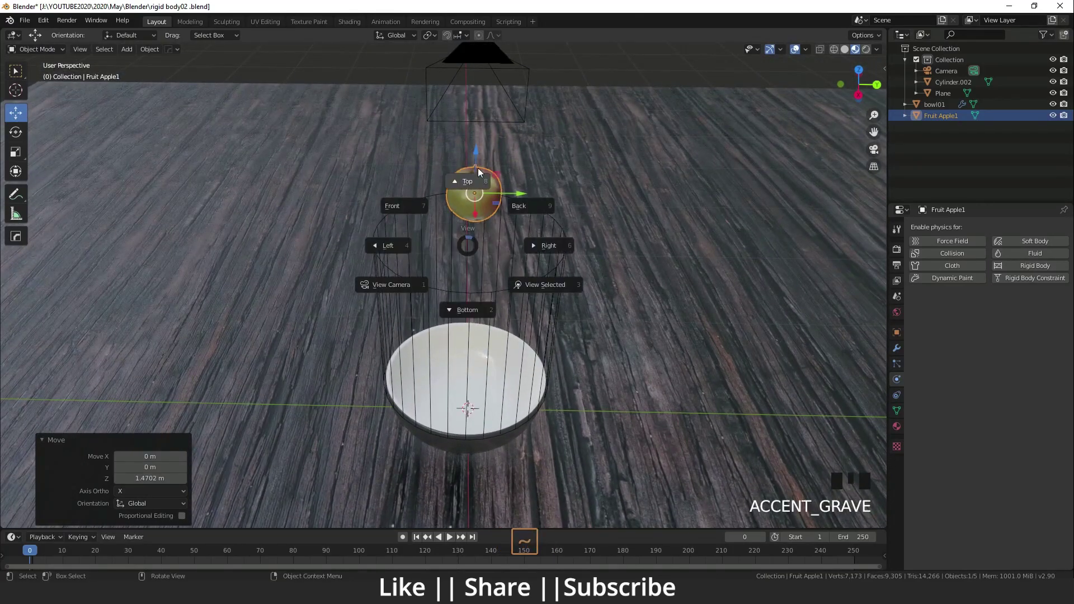
pyautogui.click(478, 168)
pyautogui.scroll(2, 499, 340)
pyautogui.scroll(2, 499, 340)
pyautogui.keyDown('shift'); pyautogui.moveTo(499, 340); pyautogui.dragTo(454, 334, button='middle'); pyautogui.keyUp('shift')
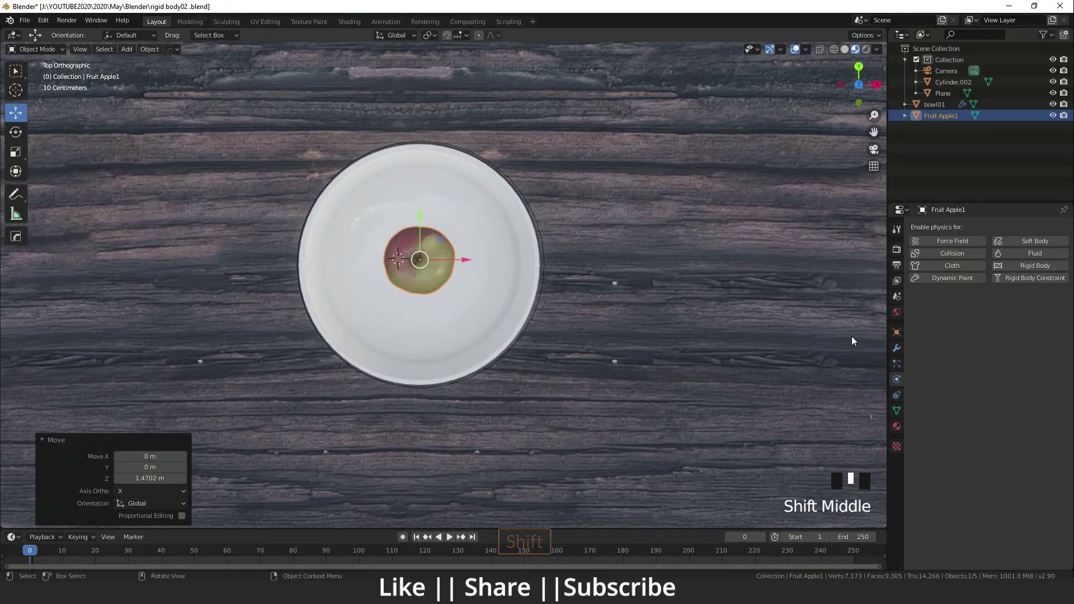
pyautogui.click(1030, 267)
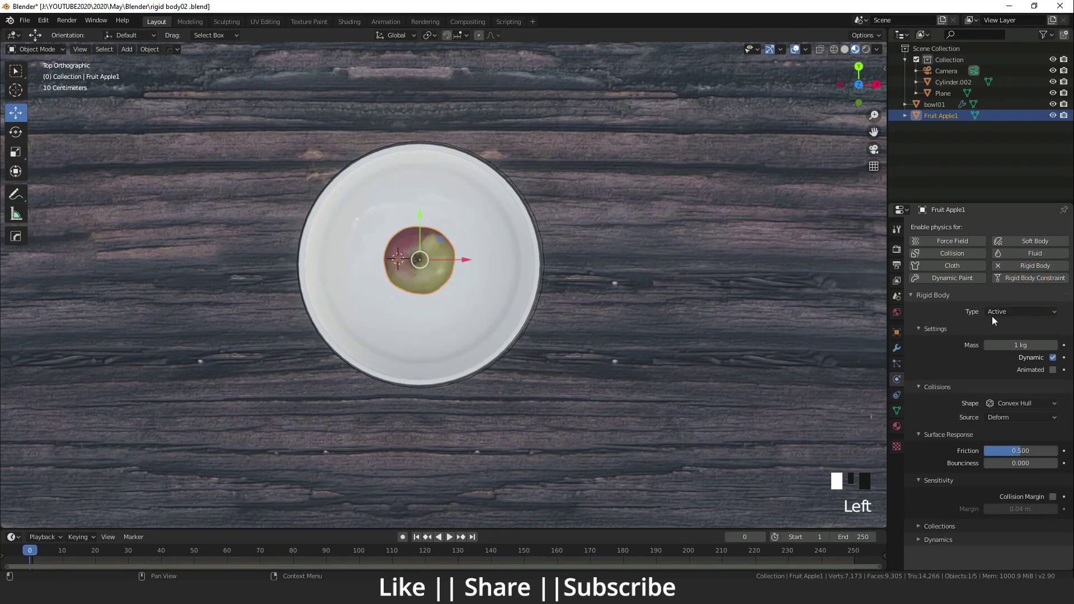
pyautogui.click(1022, 403)
pyautogui.click(1019, 489)
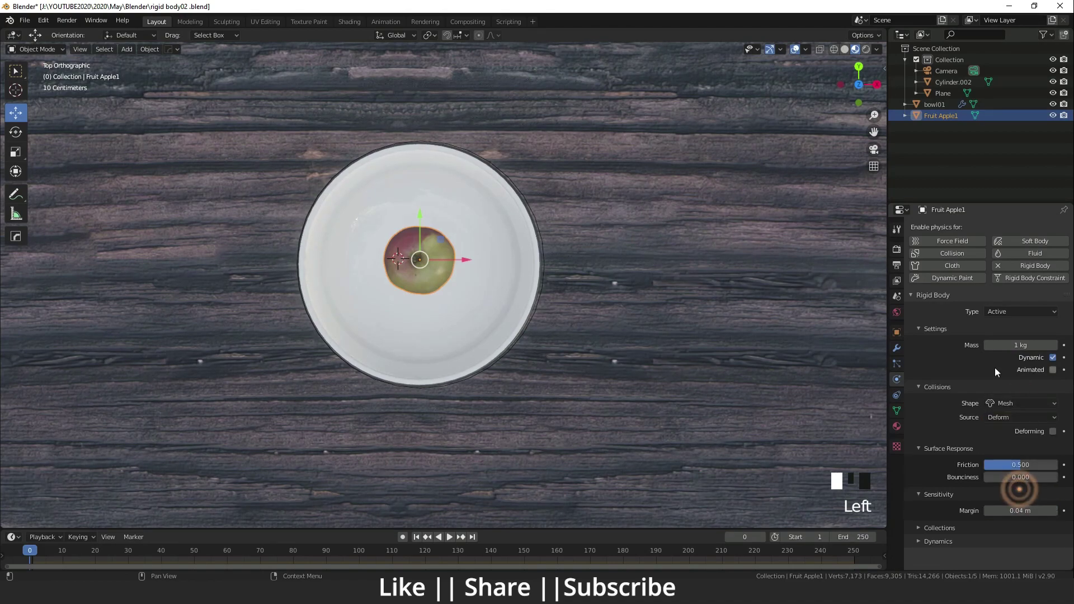
pyautogui.moveTo(996, 466); pyautogui.dragTo(1034, 465)
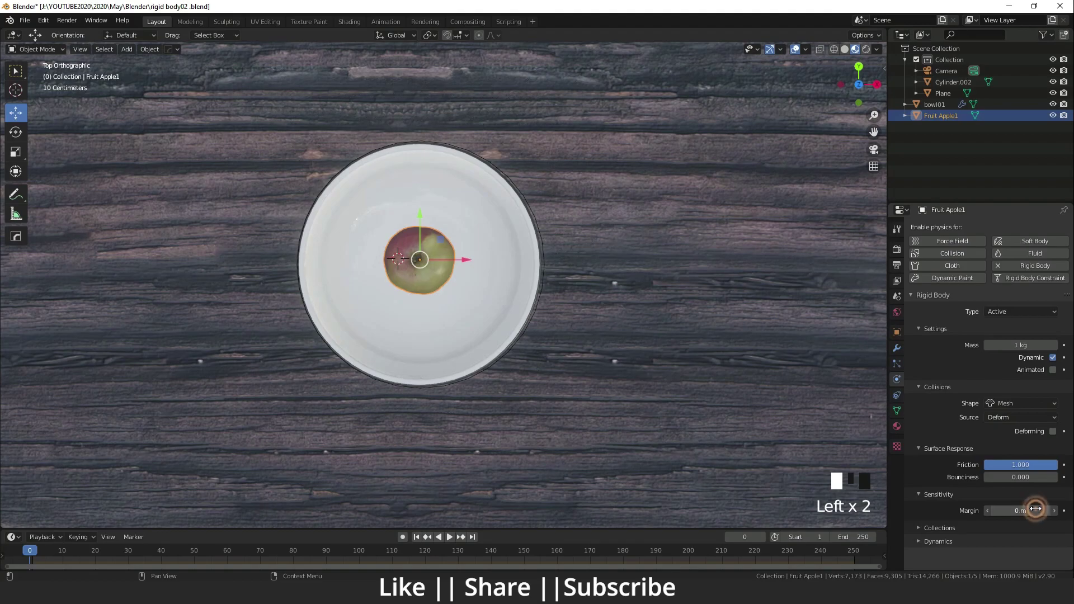
# Check the rigid body settings of the cylinder, the bowl and the wooden plane.
pyautogui.scroll(-7, 574, 385)
pyautogui.moveTo(574, 385); pyautogui.dragTo(527, 334, button='middle')
pyautogui.scroll(5, 437, 235)
pyautogui.press('`')
pyautogui.click(433, 141)
pyautogui.scroll(-9, 504, 245)
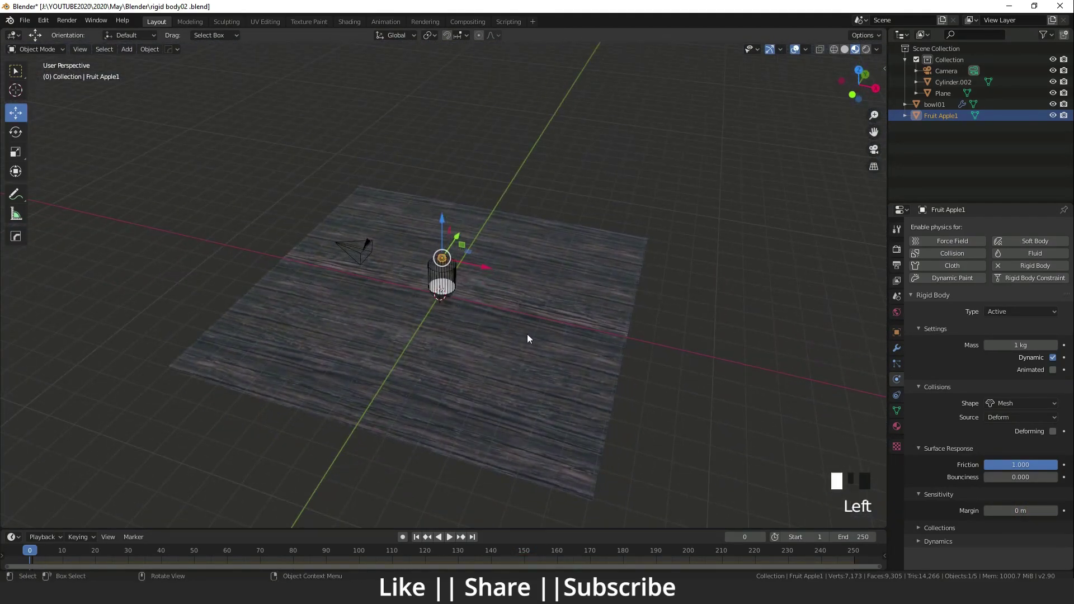
pyautogui.scroll(5, 425, 274)
pyautogui.click(457, 278)
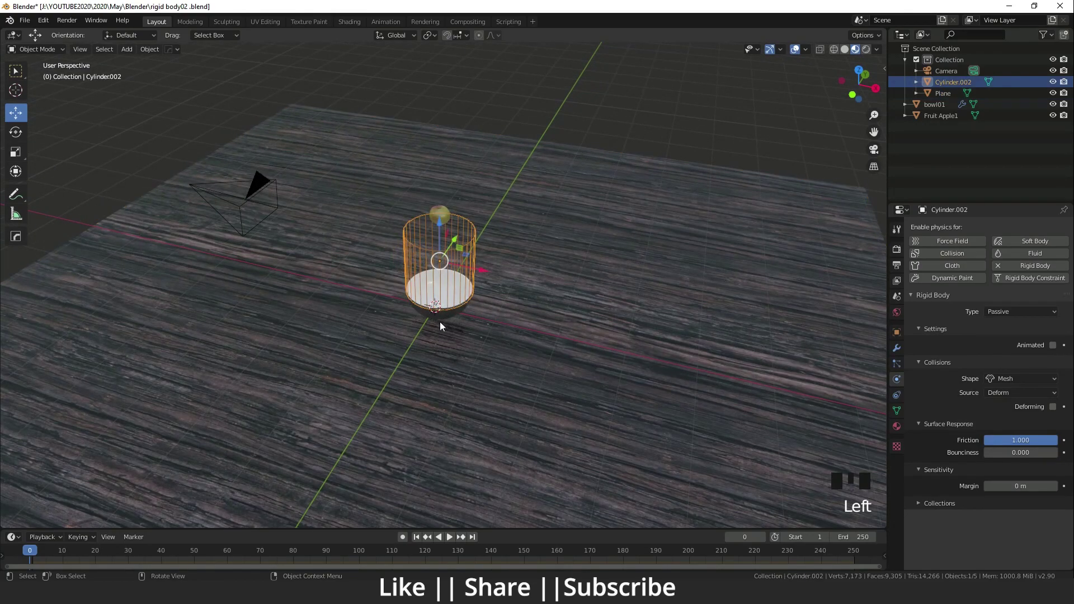
pyautogui.click(442, 316)
pyautogui.click(561, 322)
pyautogui.click(448, 280)
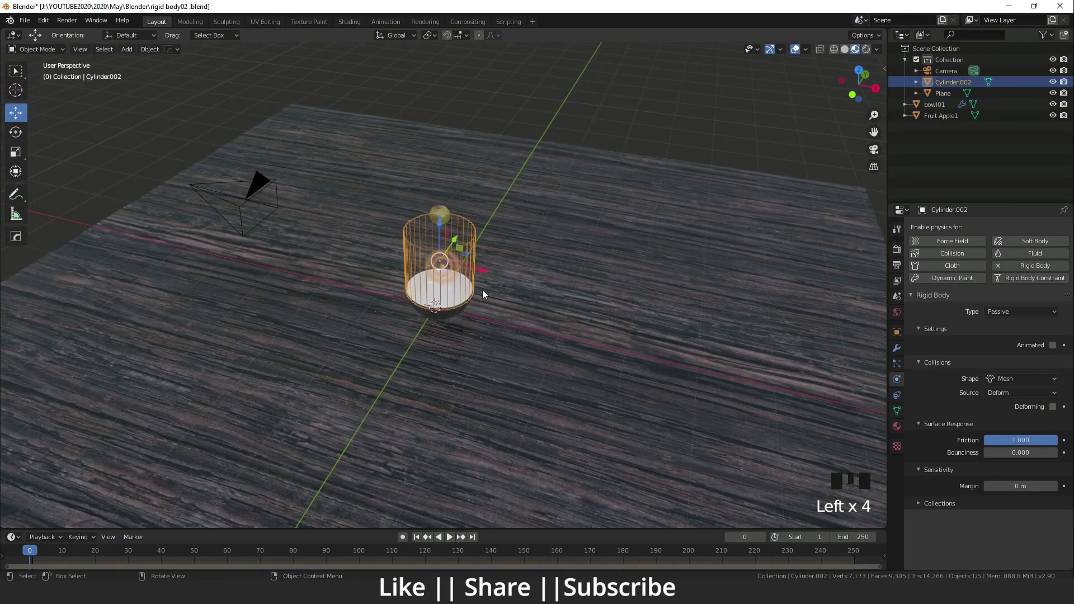
# In the top view, move the apple about -0.26 m along Y, inside the bowl's rim.
pyautogui.press('`')
pyautogui.click(472, 156)
pyautogui.keyDown('shift'); pyautogui.moveTo(472, 157); pyautogui.dragTo(358, 292, button='middle'); pyautogui.keyUp('shift')
pyautogui.scroll(7, 485, 296)
pyautogui.click(504, 254)
pyautogui.moveTo(509, 212); pyautogui.dragTo(506, 289)
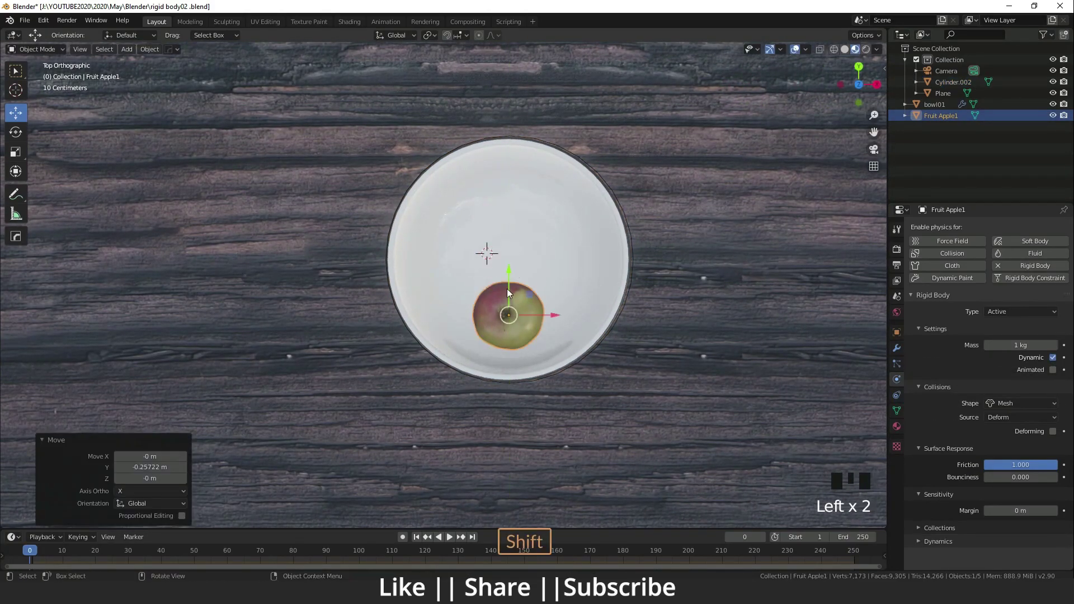
# Duplicate the apple in place without rotating it, and place a second duplicate along Y on the bowl's opposite side.
pyautogui.hotkey('shift', 'd')
pyautogui.press('r')
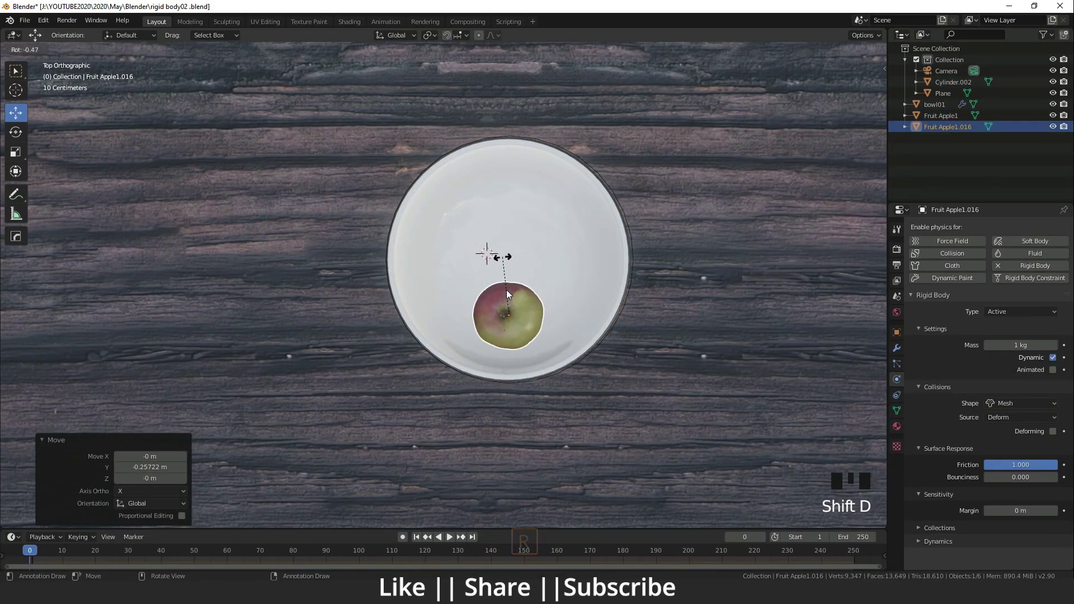
pyautogui.rightClick(506, 289)
pyautogui.hotkey('shift', 'd')
pyautogui.press('y')
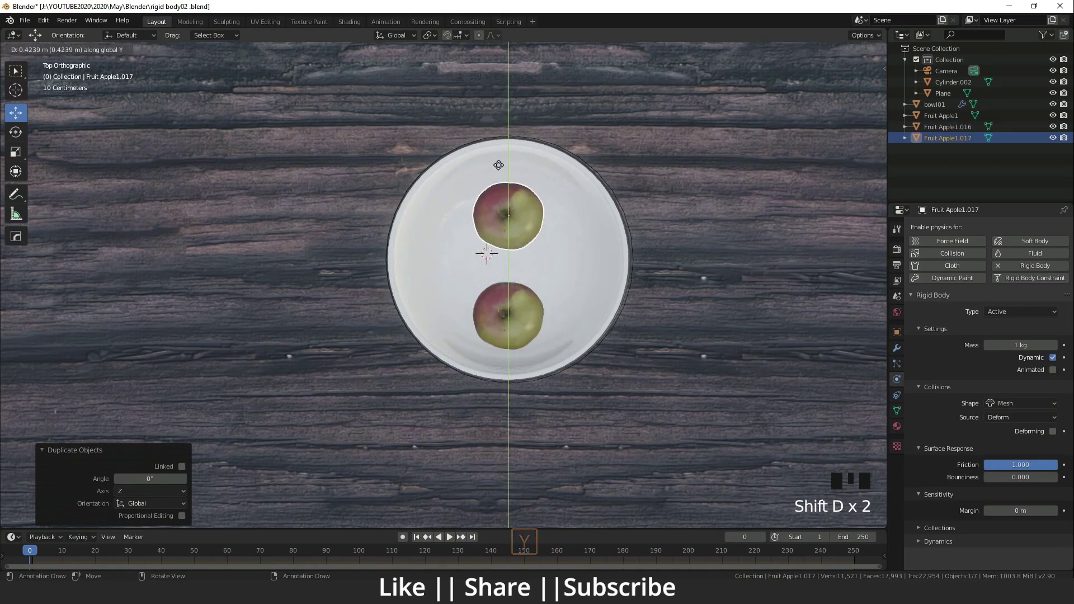
pyautogui.click(498, 177)
# Delete the original apple that overlaps its duplicate near the bowl's lower rim.
pyautogui.click(501, 310)
pyautogui.moveTo(532, 311)
pyautogui.mouseDown()
pyautogui.moveTo(507, 304)
pyautogui.moveTo(544, 315)
pyautogui.mouseUp()
pyautogui.press('Delete')
# Adjust the upper apple along Y, then shift both apples about 0.07 m along Y and -0.18 m along X.
pyautogui.click(506, 304)
pyautogui.keyDown('shift'); pyautogui.click(515, 240); pyautogui.keyUp('shift')
pyautogui.click(510, 231)
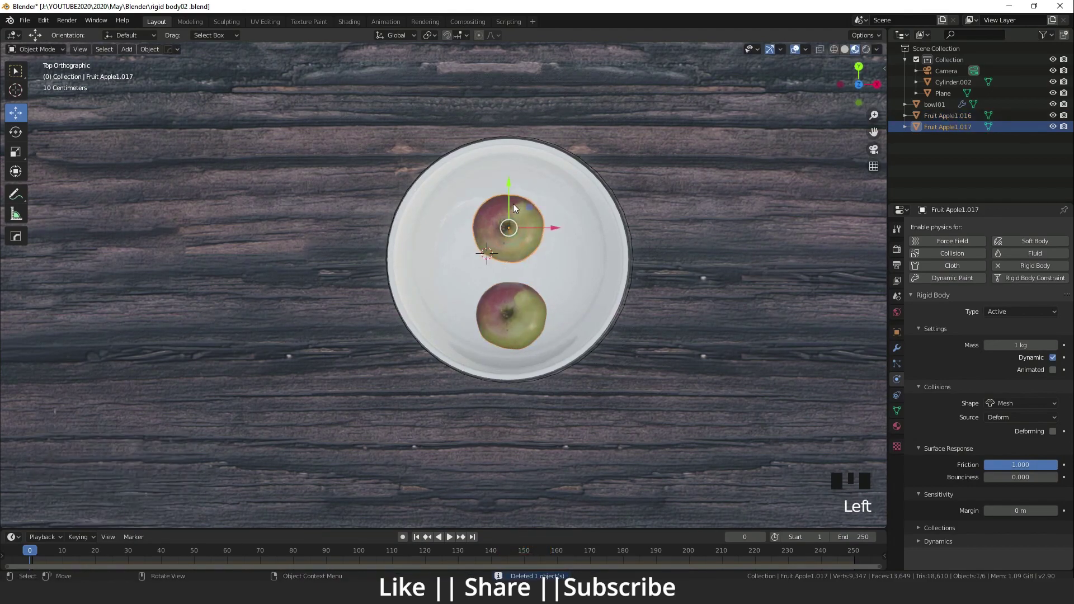
pyautogui.moveTo(511, 189); pyautogui.dragTo(511, 195)
pyautogui.keyDown('shift'); pyautogui.click(512, 300); pyautogui.keyUp('shift')
pyautogui.moveTo(511, 236); pyautogui.dragTo(511, 218)
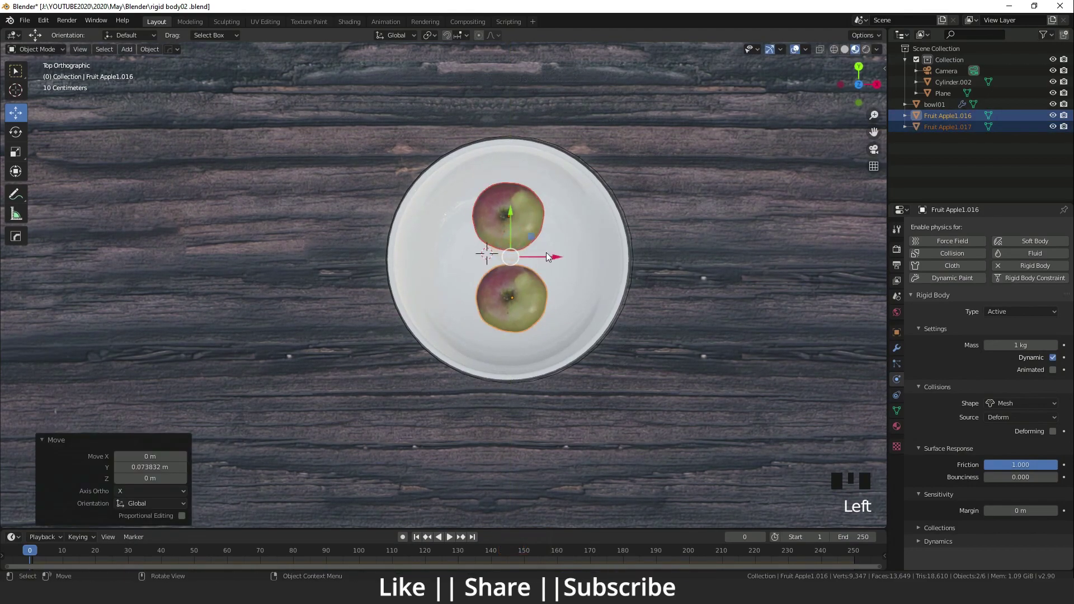
pyautogui.moveTo(548, 256); pyautogui.dragTo(504, 257)
# Duplicate the two apples about 0.35 m along X to form a two-by-two layer.
pyautogui.hotkey('shift', 'd')
pyautogui.press('x')
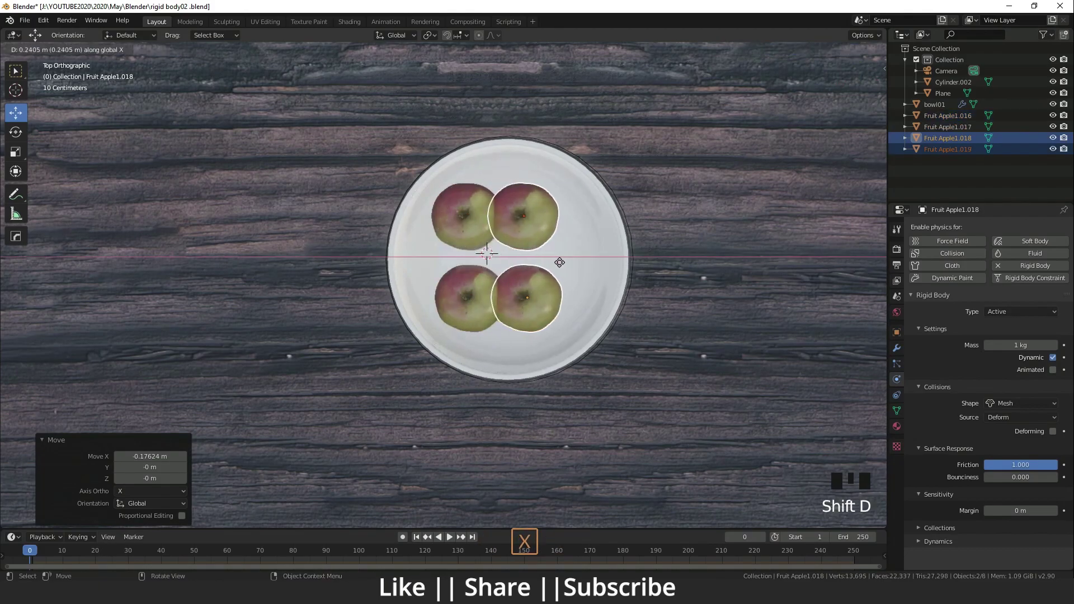
pyautogui.click(586, 266)
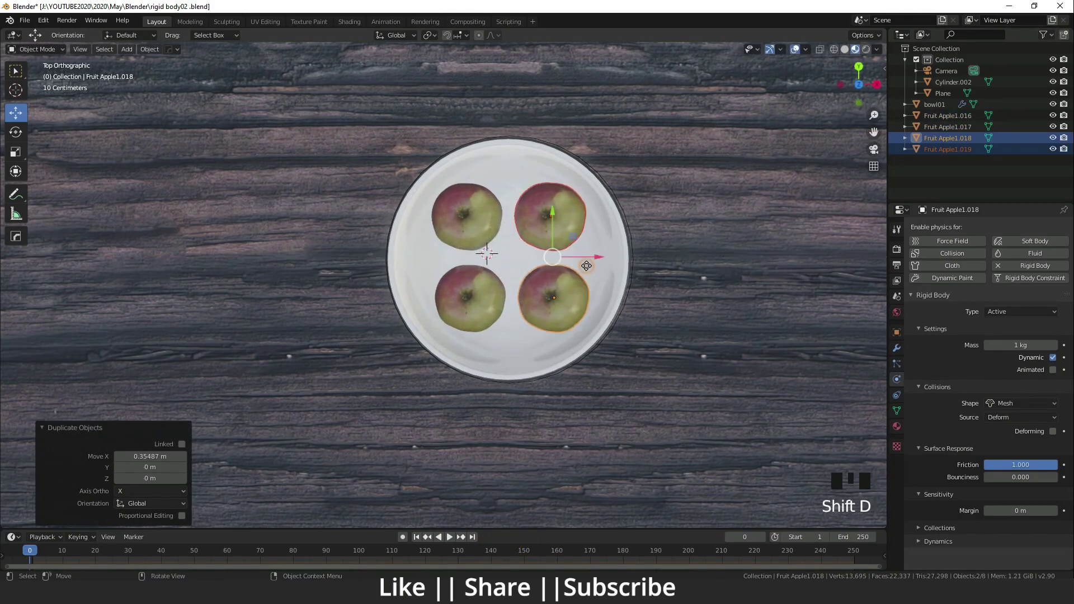
# Select all four apples and duplicate them about 0.25 m upward along Z as a second layer.
pyautogui.moveTo(586, 266); pyautogui.dragTo(479, 127, button='middle')
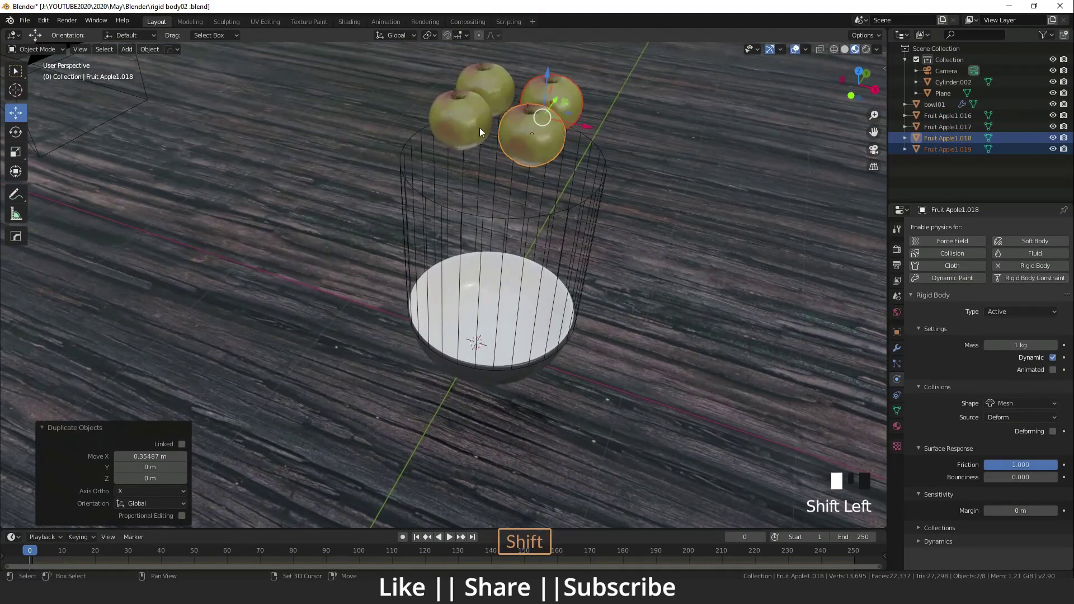
pyautogui.keyDown('shift'); pyautogui.click(479, 127); pyautogui.keyUp('shift')
pyautogui.keyDown('shift'); pyautogui.click(484, 85); pyautogui.keyUp('shift')
pyautogui.moveTo(485, 85); pyautogui.dragTo(454, 351, button='middle')
pyautogui.scroll(-2, 463, 335)
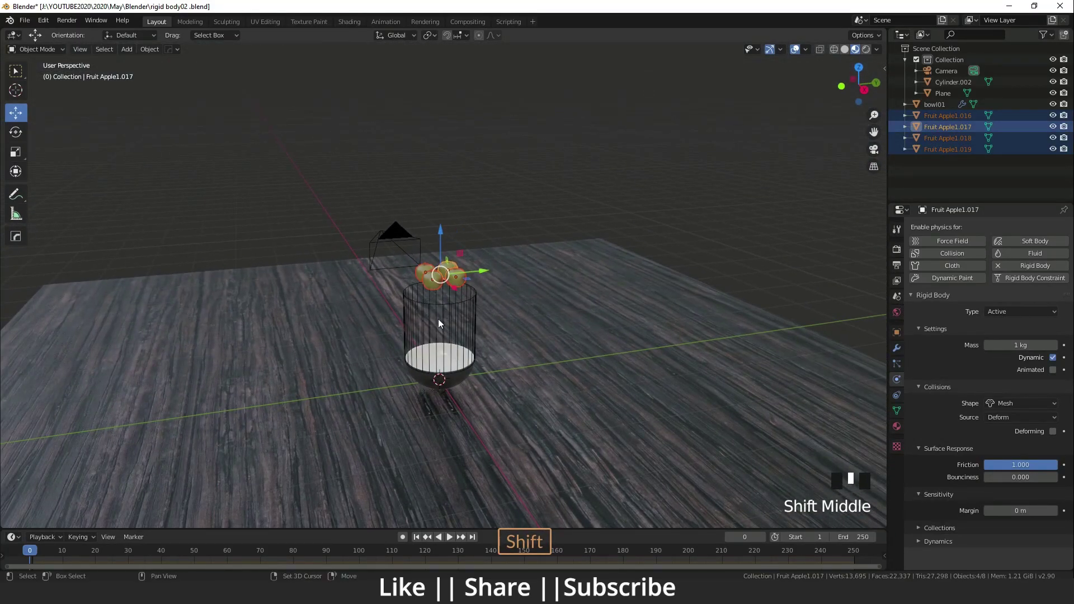
pyautogui.hotkey('shift', 'd')
pyautogui.press('z')
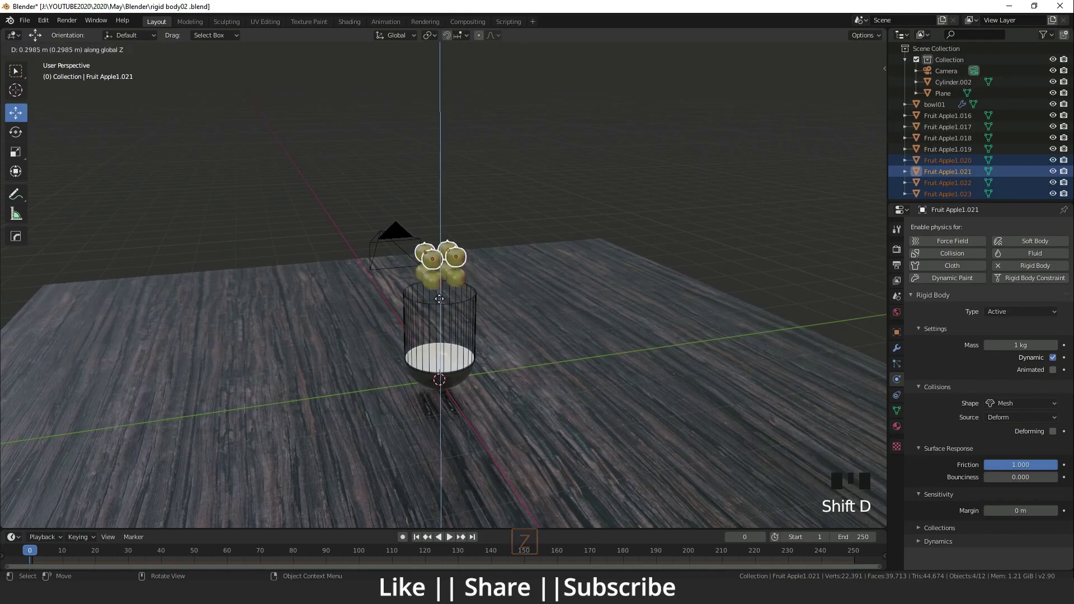
pyautogui.click(440, 303)
# Repeat the upward duplication twice to stack four layers of apples, and deselect everything.
pyautogui.hotkey('shift', 'r')
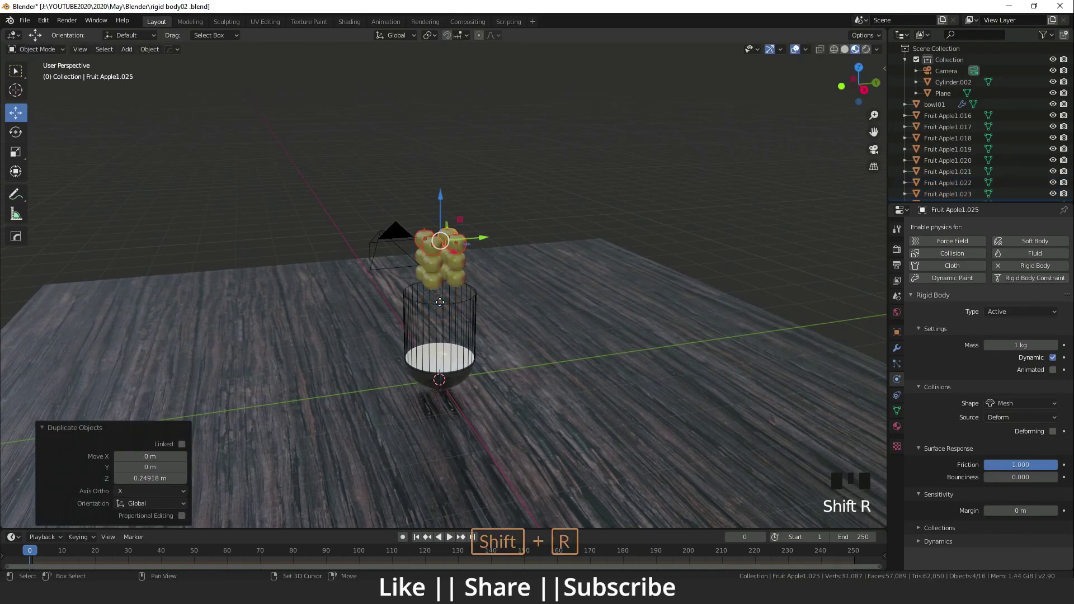
pyautogui.hotkey('shift', 'r')
pyautogui.moveTo(440, 302); pyautogui.dragTo(526, 331, button='middle')
pyautogui.scroll(4, 531, 357)
pyautogui.scroll(-3, 445, 304)
pyautogui.click(529, 207)
pyautogui.scroll(2, 441, 340)
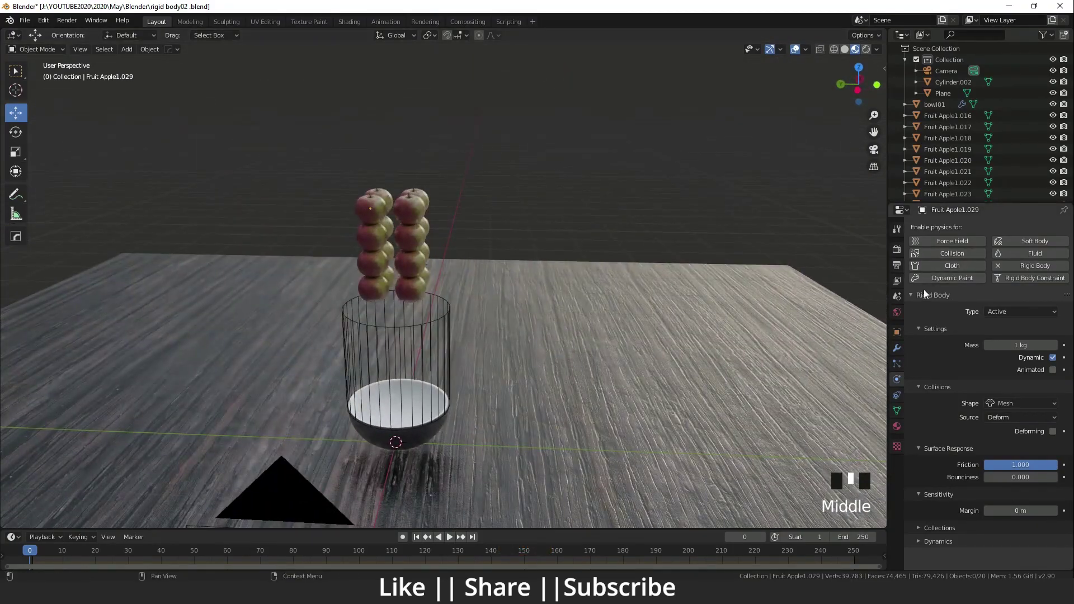
# Set the rigid body world's speed to 2 and its steps per second to 250.
pyautogui.click(897, 297)
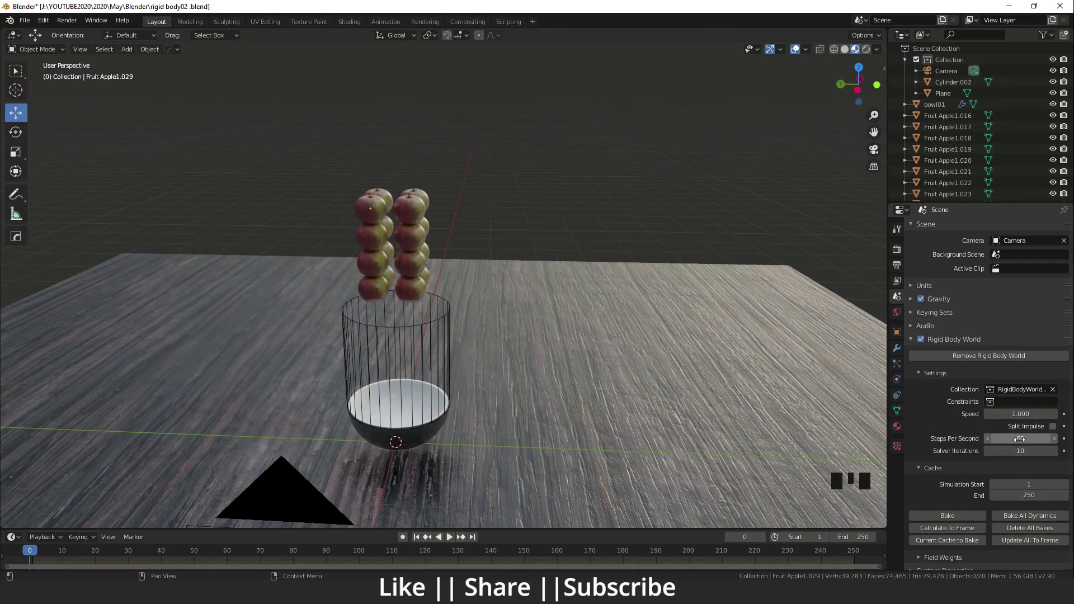
pyautogui.write('2')
pyautogui.press('Return')
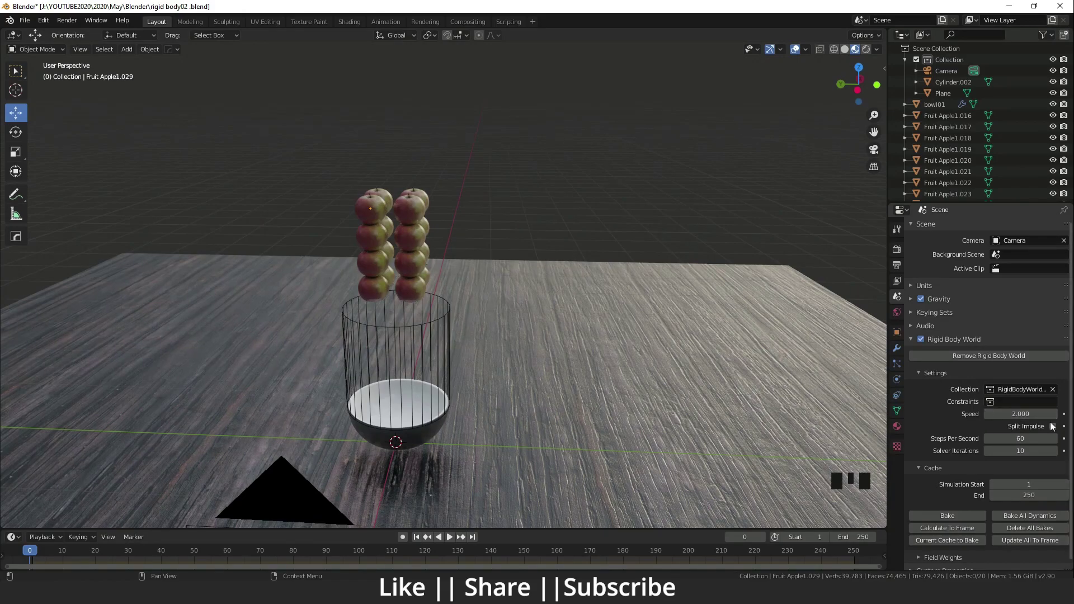
pyautogui.click(1022, 440)
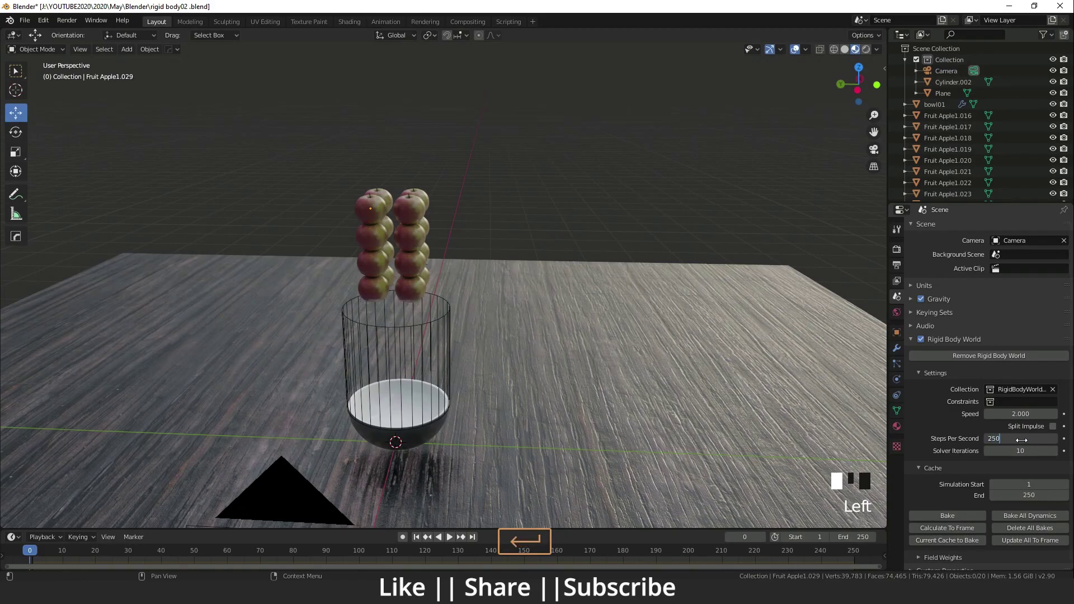
pyautogui.scroll(1, 1021, 445)
# Set the solver iterations to 25, and end both the simulation cache and the timeline at frame 50.
pyautogui.click(1023, 451)
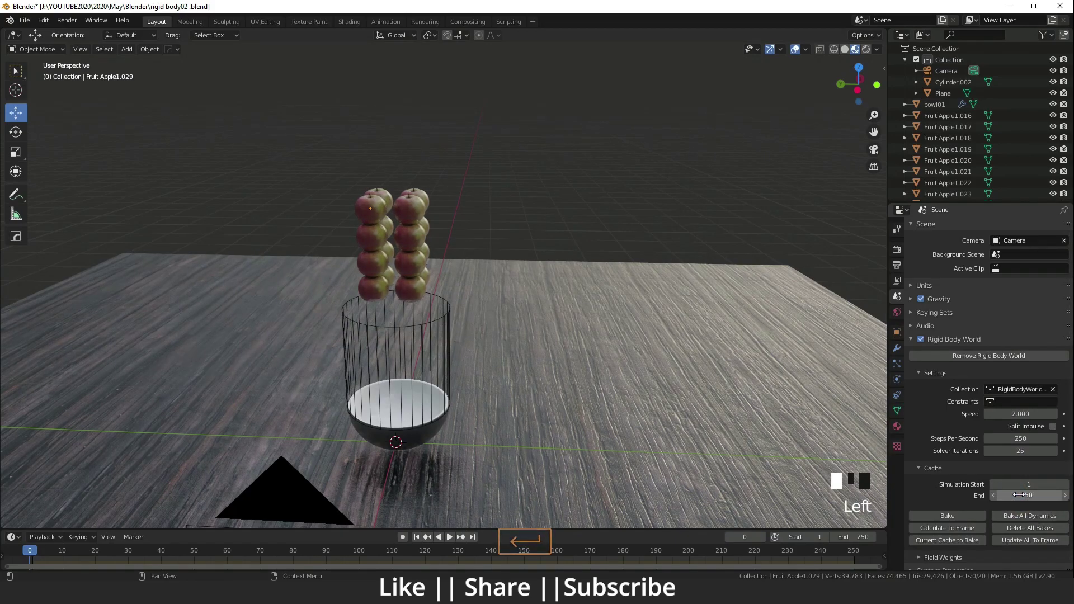
pyautogui.click(853, 538)
pyautogui.write('50')
pyautogui.press('Return')
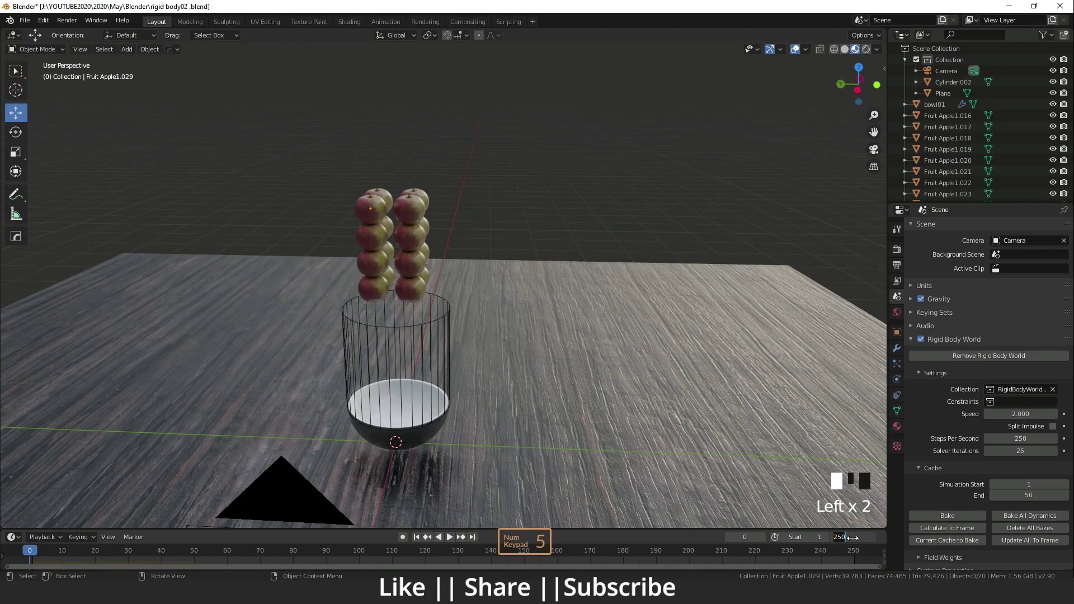
# Bake the rigid body simulation.
pyautogui.scroll(-3, 421, 389)
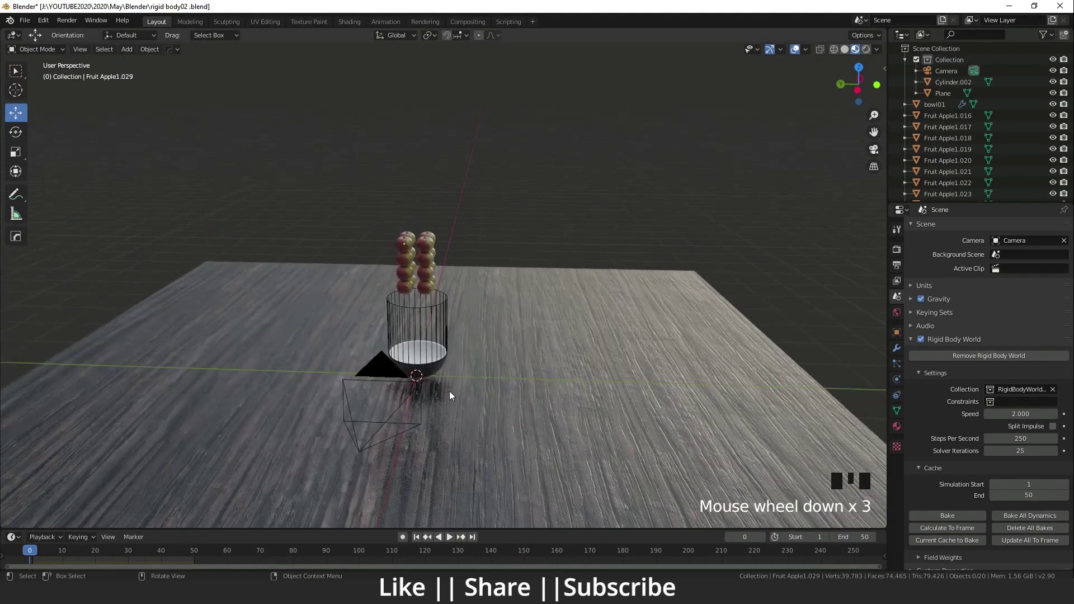
pyautogui.moveTo(448, 395); pyautogui.dragTo(495, 390, button='middle')
pyautogui.click(563, 179)
pyautogui.click(958, 516)
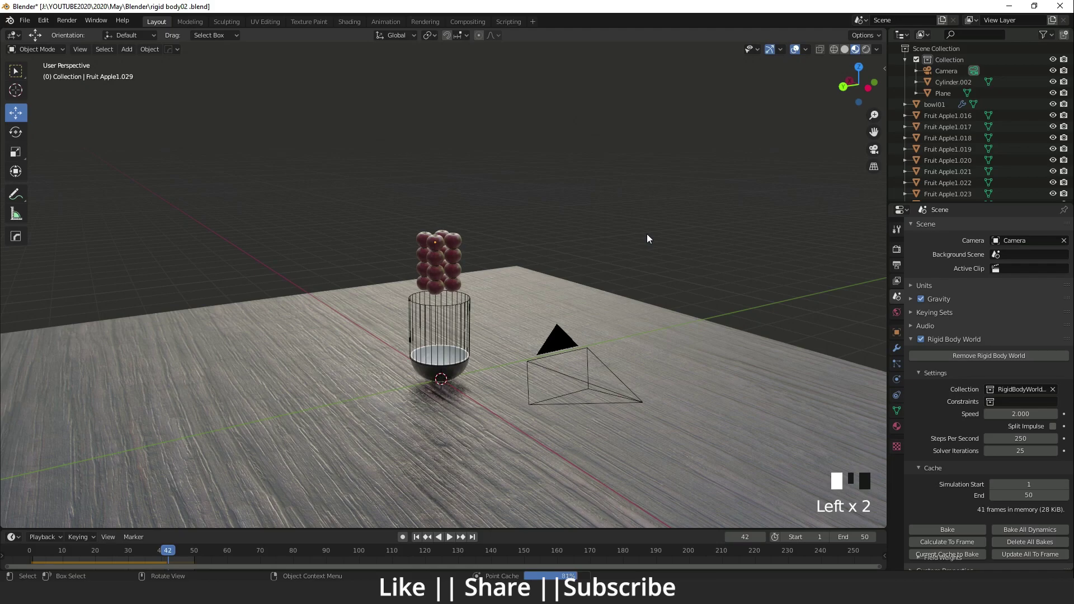
# Play the baked simulation to watch the apples fall through the cylinder into the bowl.
pyautogui.scroll(2, 647, 239)
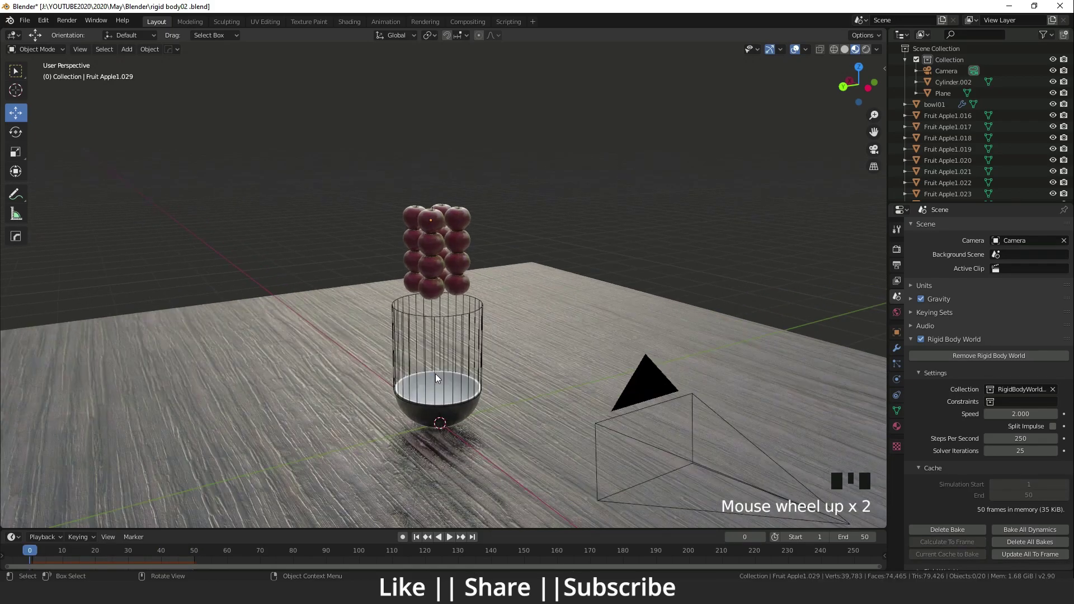
pyautogui.moveTo(646, 239); pyautogui.dragTo(495, 386, button='middle')
pyautogui.scroll(-3, 494, 386)
pyautogui.moveTo(480, 350); pyautogui.dragTo(438, 349, button='middle')
pyautogui.scroll(1, 473, 361)
pyautogui.scroll(1, 436, 341)
pyautogui.scroll(-3, 445, 353)
pyautogui.scroll(1, 444, 351)
pyautogui.scroll(2, 447, 358)
pyautogui.press('space')
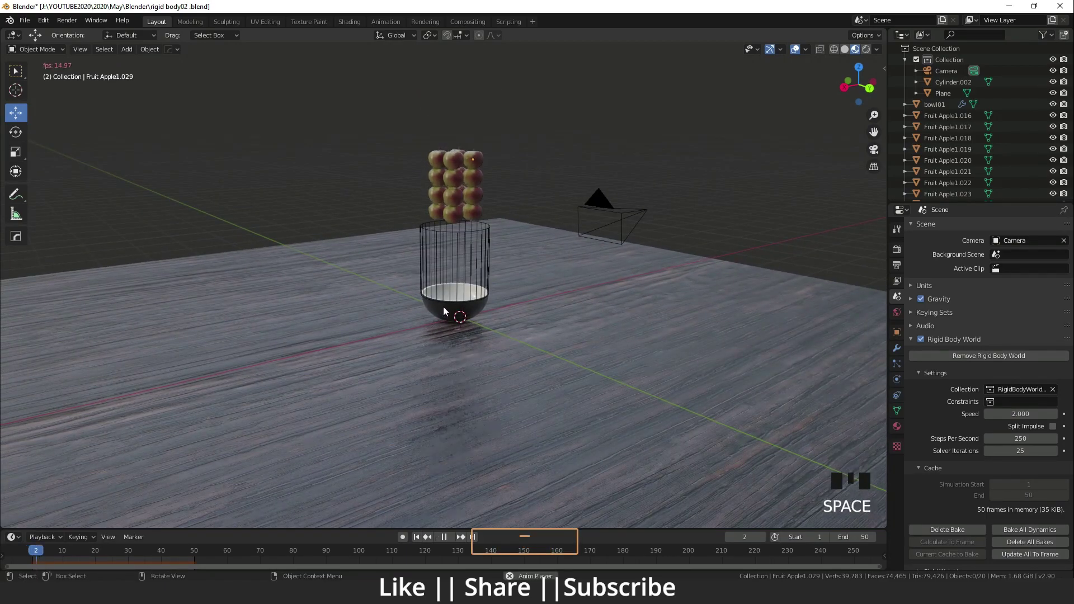
# Replay the baked apple drop from frame 1 several times, ending paused at frame 20.
pyautogui.scroll(6, 445, 298)
pyautogui.moveTo(447, 294); pyautogui.dragTo(478, 353, button='middle')
pyautogui.press('space')
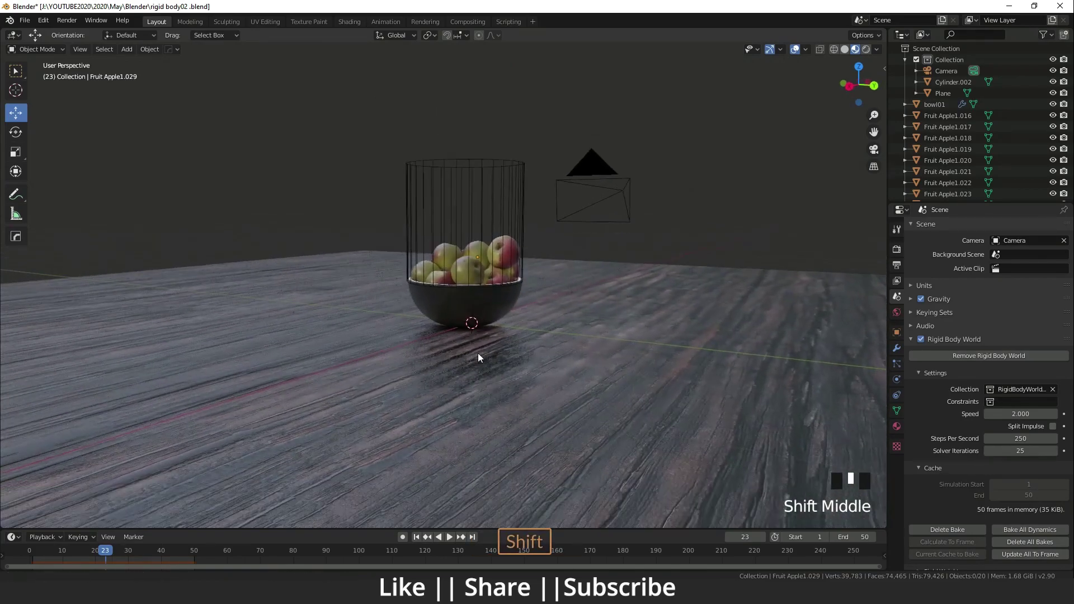
pyautogui.moveTo(103, 550); pyautogui.dragTo(32, 550)
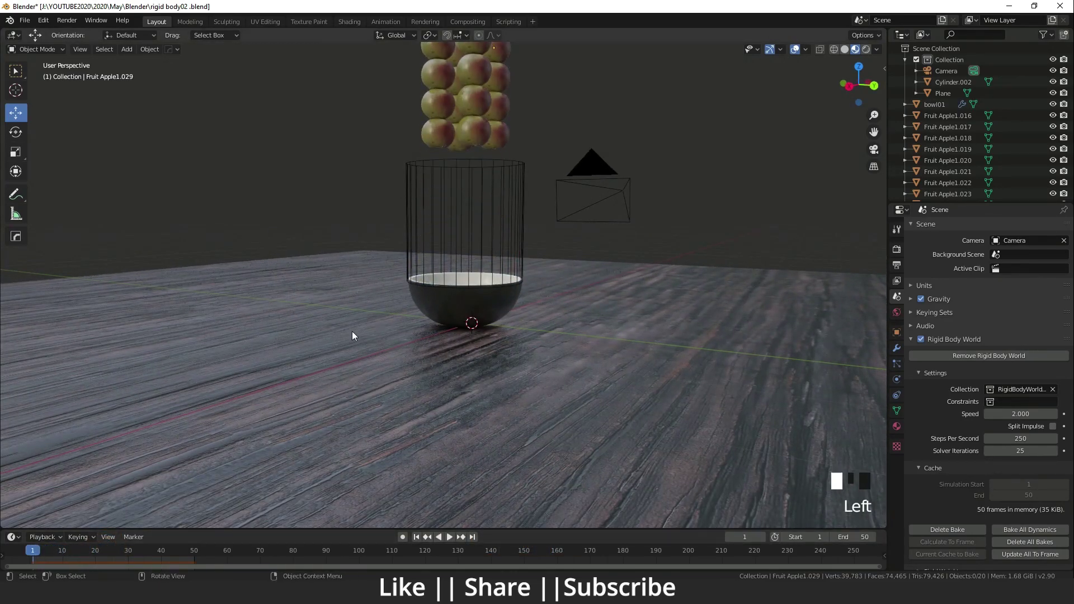
pyautogui.moveTo(351, 332); pyautogui.dragTo(374, 340, button='middle')
pyautogui.press('space')
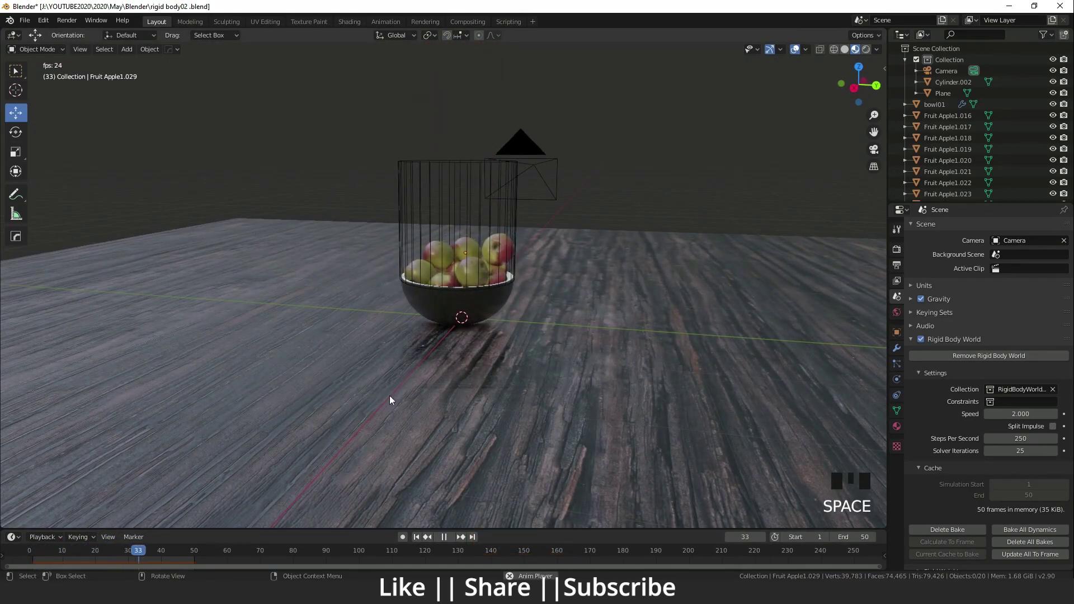
pyautogui.press('space')
pyautogui.moveTo(175, 550); pyautogui.dragTo(32, 549)
pyautogui.press('space')
pyautogui.press('space')
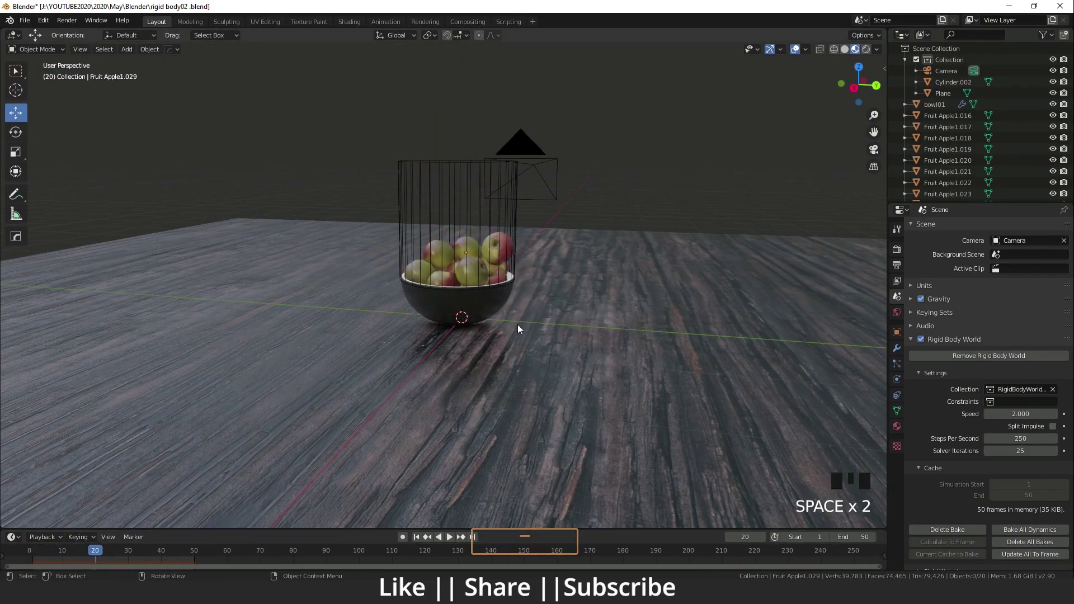
# Examine how the apples rest in the bowl at frame 20 from above, from the sides and up close.
pyautogui.moveTo(518, 324); pyautogui.dragTo(451, 196, button='middle')
pyautogui.moveTo(451, 291); pyautogui.dragTo(416, 298, button='middle')
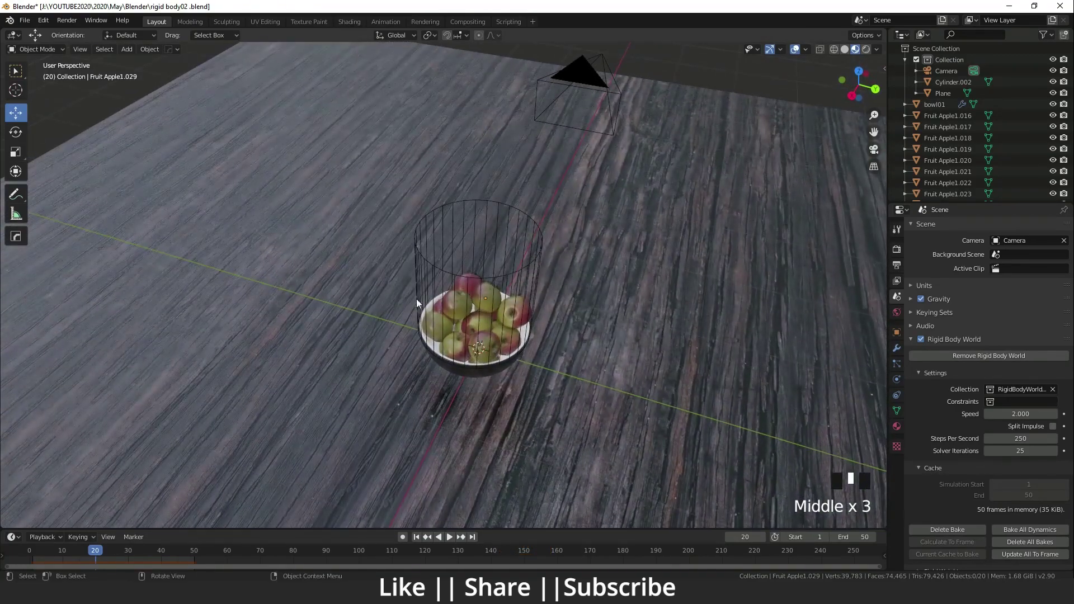
pyautogui.moveTo(494, 331); pyautogui.dragTo(578, 300, button='middle')
pyautogui.moveTo(379, 382); pyautogui.dragTo(455, 360, button='middle')
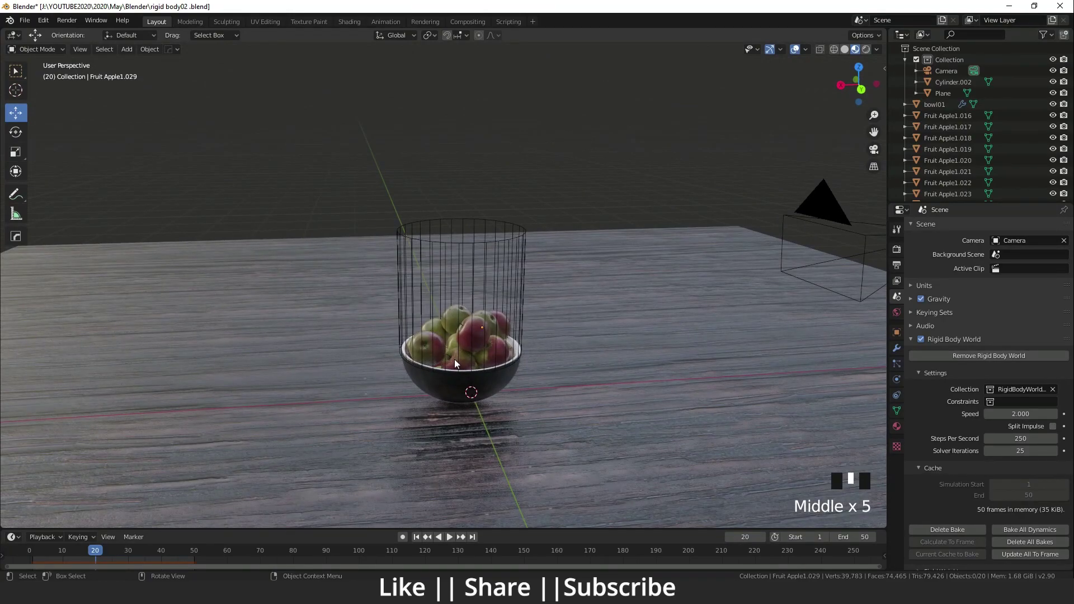
pyautogui.scroll(-3, 454, 359)
pyautogui.keyDown('shift'); pyautogui.moveTo(553, 404); pyautogui.dragTo(539, 358, button='middle'); pyautogui.keyUp('shift')
pyautogui.scroll(3, 435, 320)
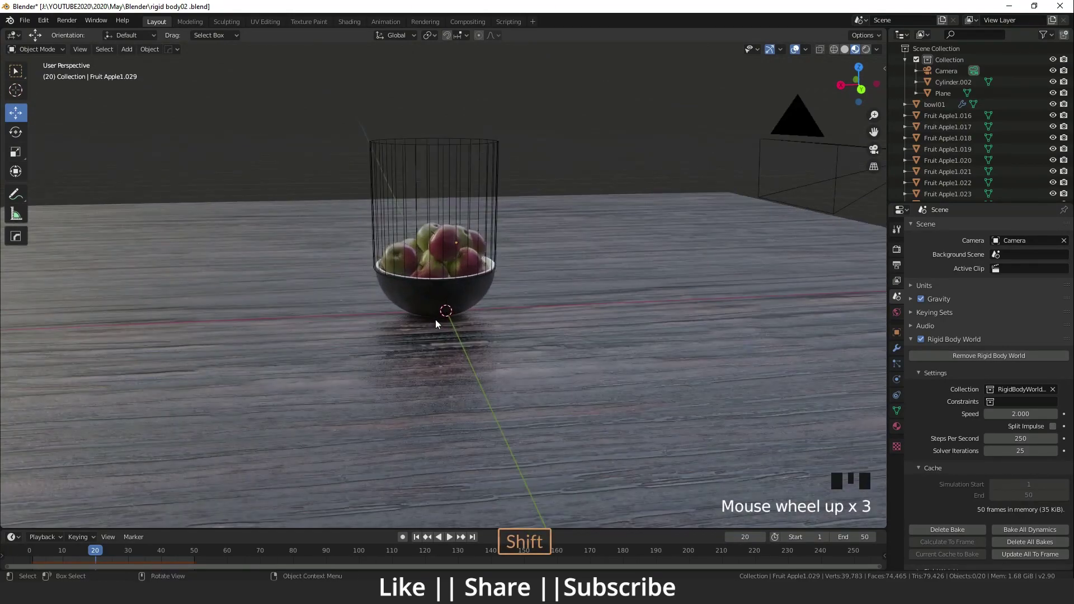
pyautogui.keyDown('shift'); pyautogui.moveTo(206, 460); pyautogui.dragTo(492, 228, button='middle'); pyautogui.keyUp('shift')
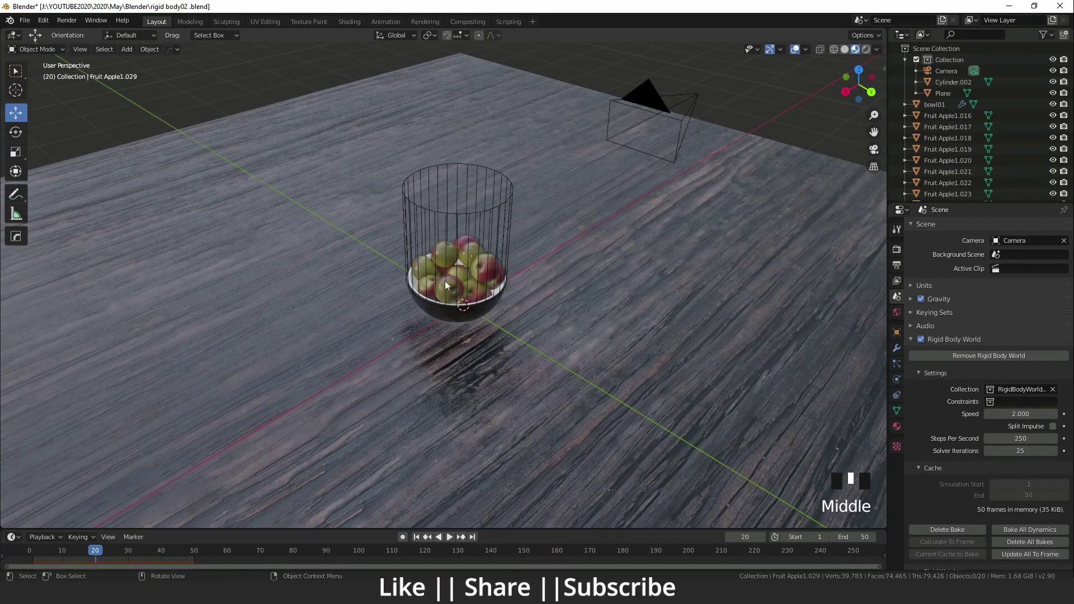
pyautogui.moveTo(542, 273); pyautogui.dragTo(369, 331, button='middle')
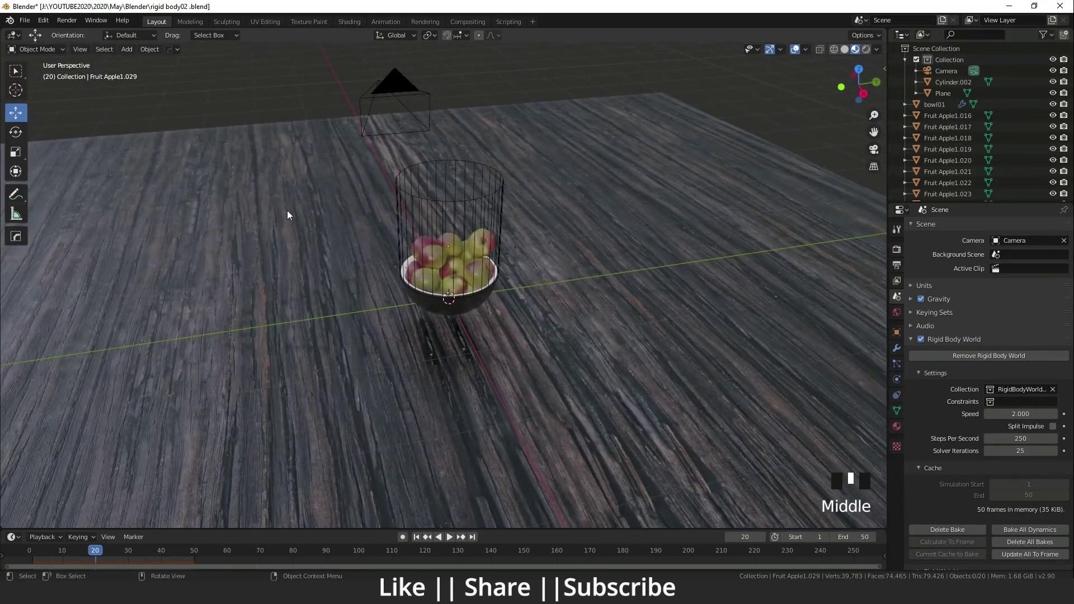
pyautogui.moveTo(288, 212); pyautogui.dragTo(395, 227, button='middle')
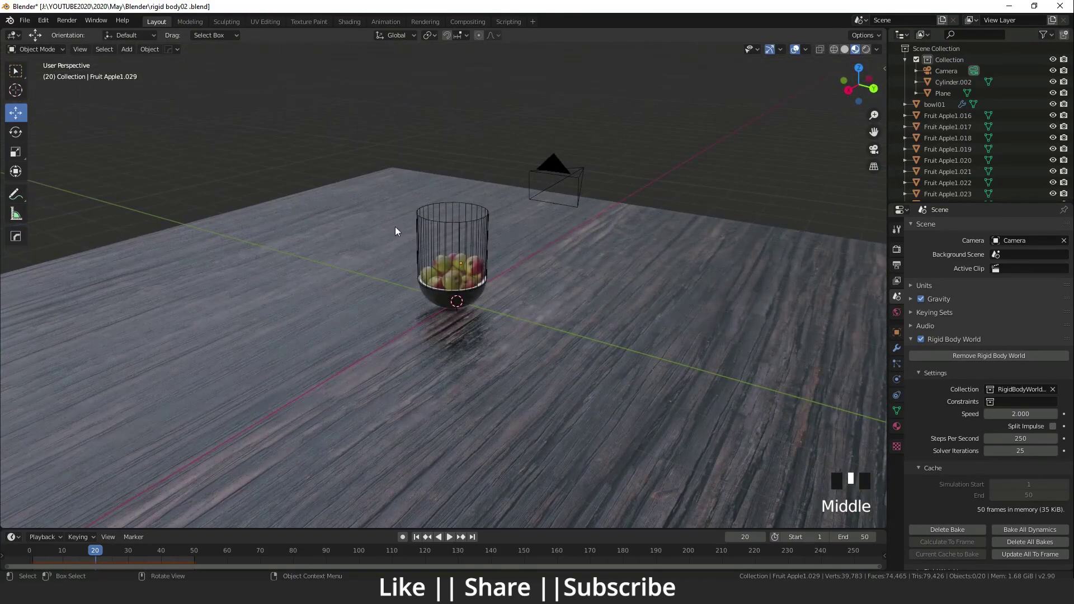
pyautogui.scroll(4, 398, 227)
pyautogui.keyDown('shift'); pyautogui.moveTo(513, 285); pyautogui.dragTo(472, 261, button='middle'); pyautogui.keyUp('shift')
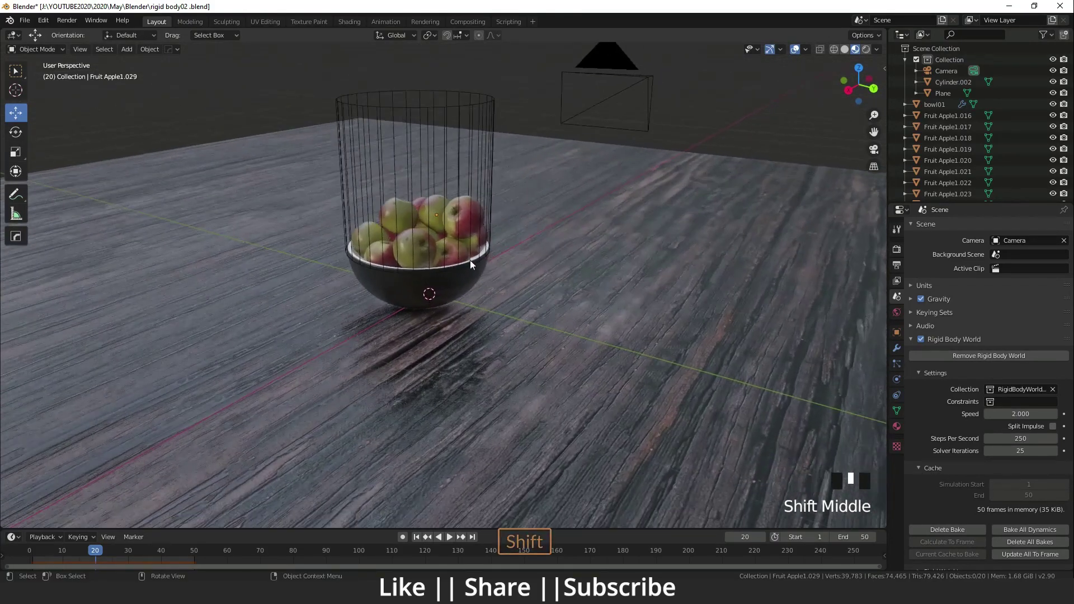
pyautogui.scroll(-1, 473, 261)
# Rewind to frame 1 and replay the fall from a different angle, pausing at frame 23 with the bowl filled.
pyautogui.moveTo(95, 547); pyautogui.dragTo(30, 551)
pyautogui.moveTo(235, 336); pyautogui.dragTo(361, 402, button='middle')
pyautogui.press('space')
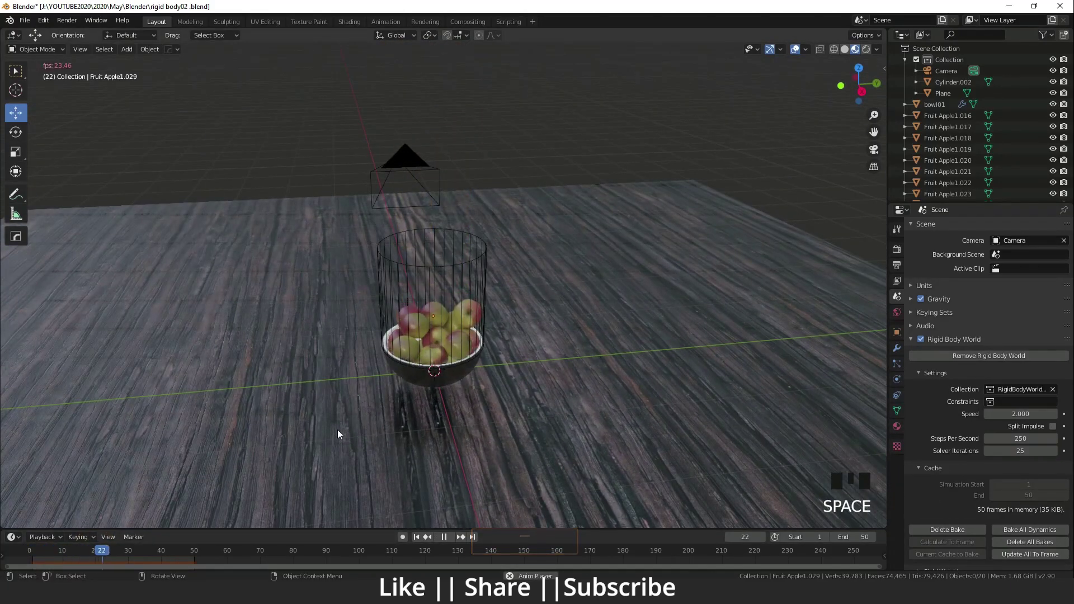
pyautogui.moveTo(234, 516); pyautogui.dragTo(406, 427, button='middle')
pyautogui.press('space')
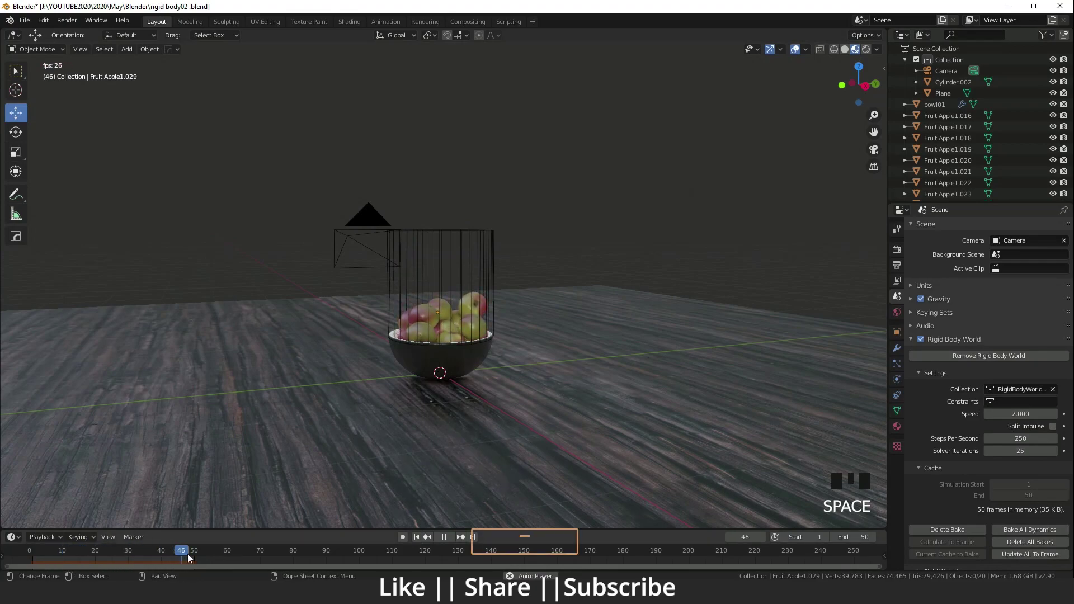
pyautogui.moveTo(187, 554); pyautogui.dragTo(29, 551)
pyautogui.press('space')
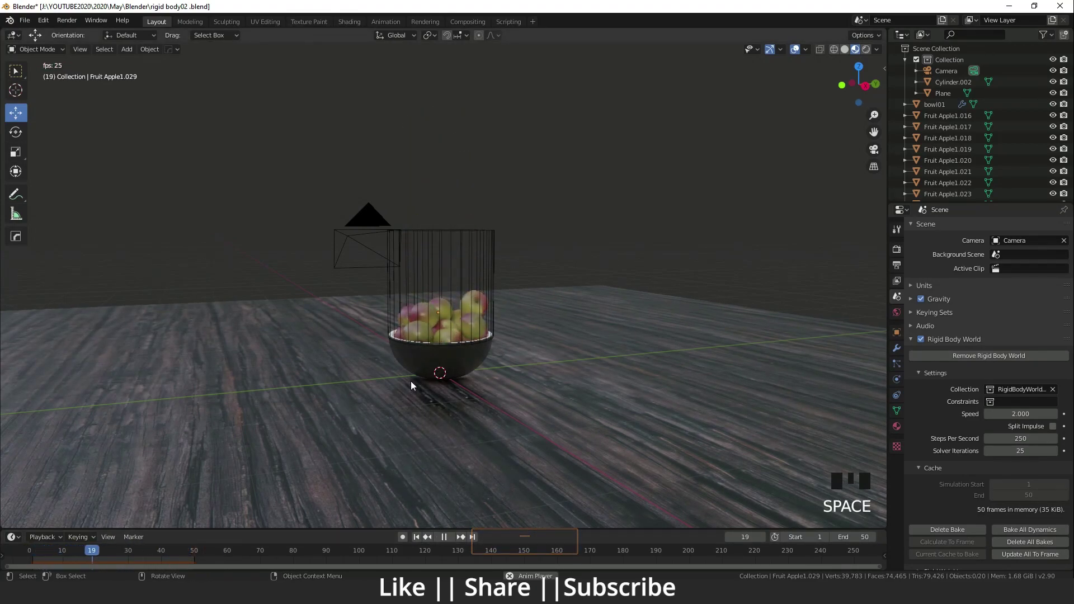
pyautogui.press('space')
# Select the guide cylinder around the apples and hide it in the viewport.
pyautogui.moveTo(415, 380); pyautogui.dragTo(436, 409, button='middle')
pyautogui.scroll(2, 437, 409)
pyautogui.keyDown('shift'); pyautogui.moveTo(437, 409); pyautogui.dragTo(485, 325, button='middle'); pyautogui.keyUp('shift')
pyautogui.scroll(-1, 434, 334)
pyautogui.scroll(2, 447, 347)
pyautogui.click(485, 324)
pyautogui.moveTo(394, 240); pyautogui.dragTo(501, 262, button='middle')
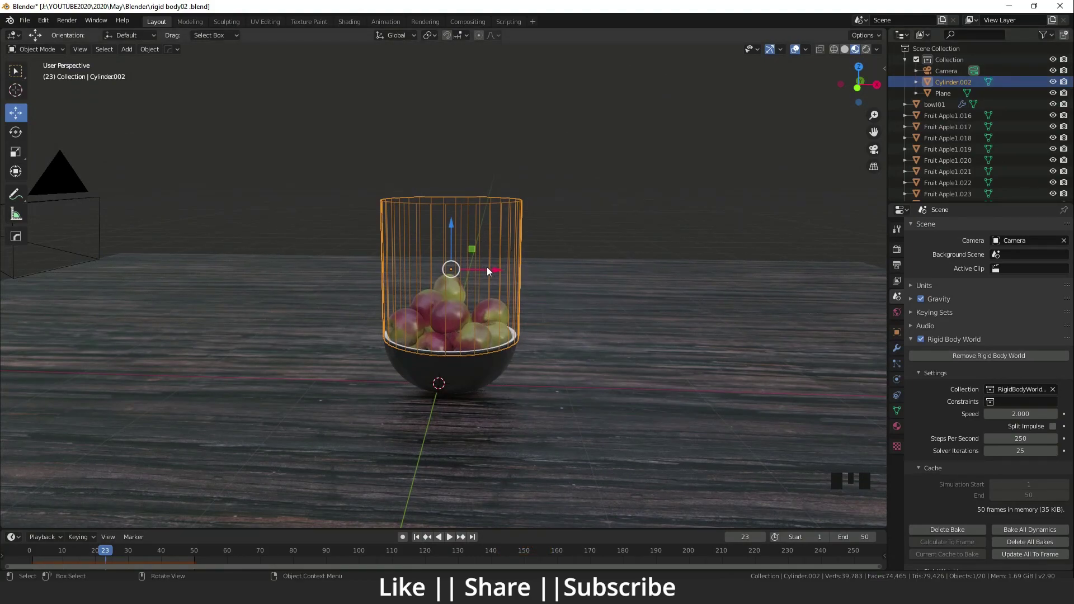
pyautogui.click(1052, 82)
# Render frame 23 through the camera, examine the apples in the bowl, and close the render result.
pyautogui.keyDown('shift'); pyautogui.moveTo(502, 311); pyautogui.dragTo(472, 328, button='middle'); pyautogui.keyUp('shift')
pyautogui.scroll(-4, 488, 314)
pyautogui.press('KP_0')
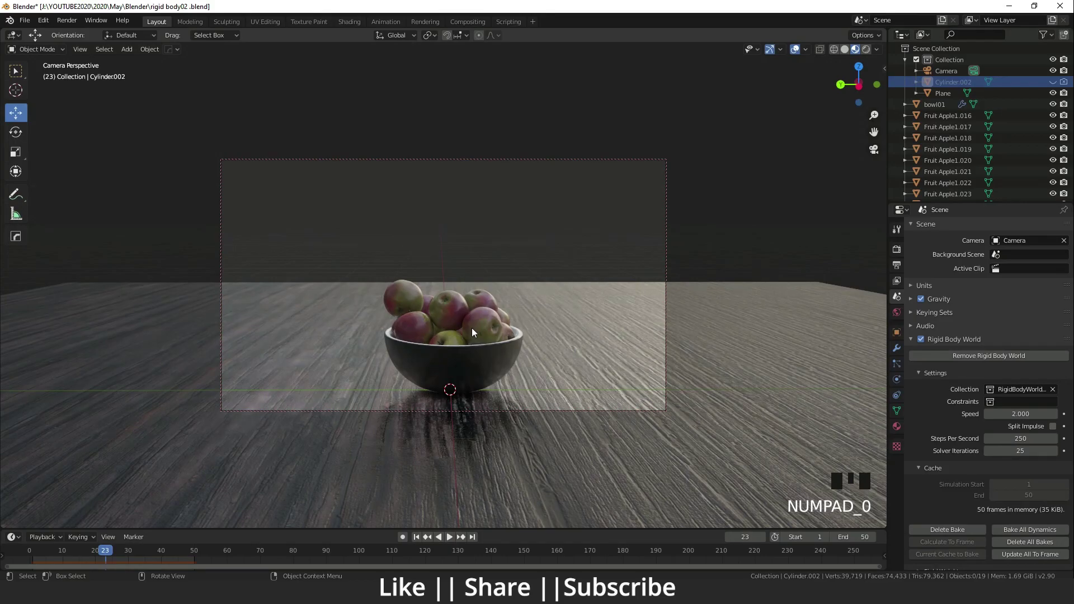
pyautogui.press('F12')
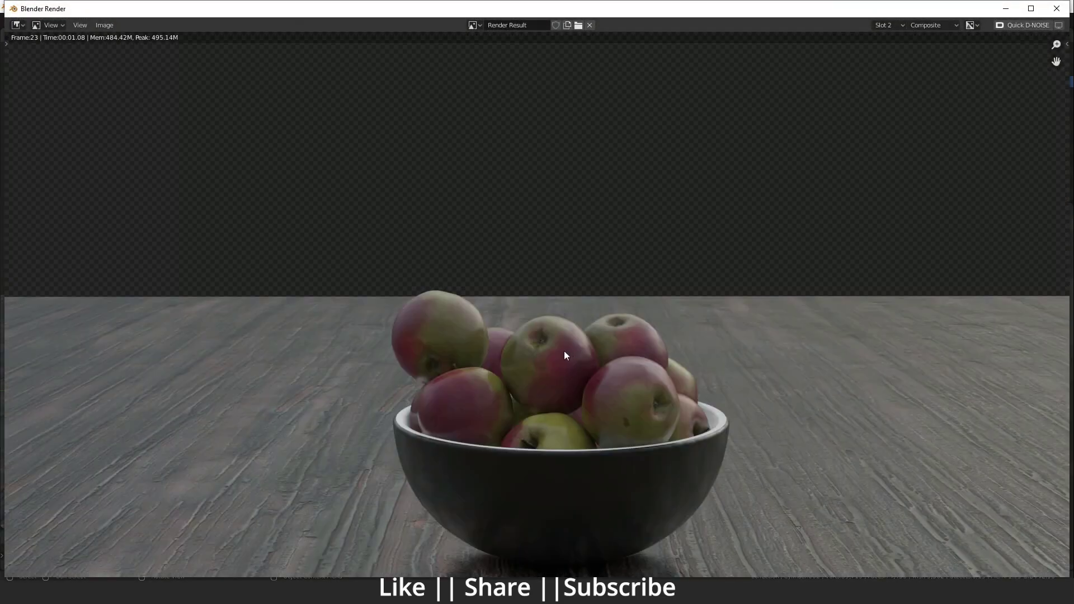
pyautogui.scroll(-2, 568, 374)
pyautogui.keyDown('shift'); pyautogui.moveTo(572, 413); pyautogui.dragTo(573, 389, button='middle'); pyautogui.keyUp('shift')
pyautogui.scroll(2, 573, 389)
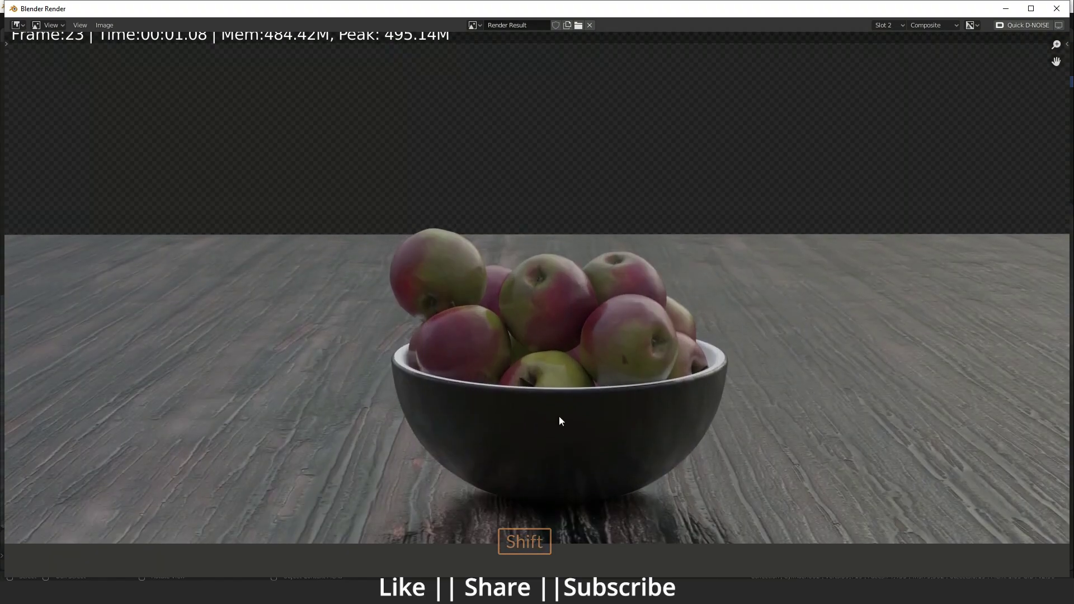
pyautogui.click(1056, 9)
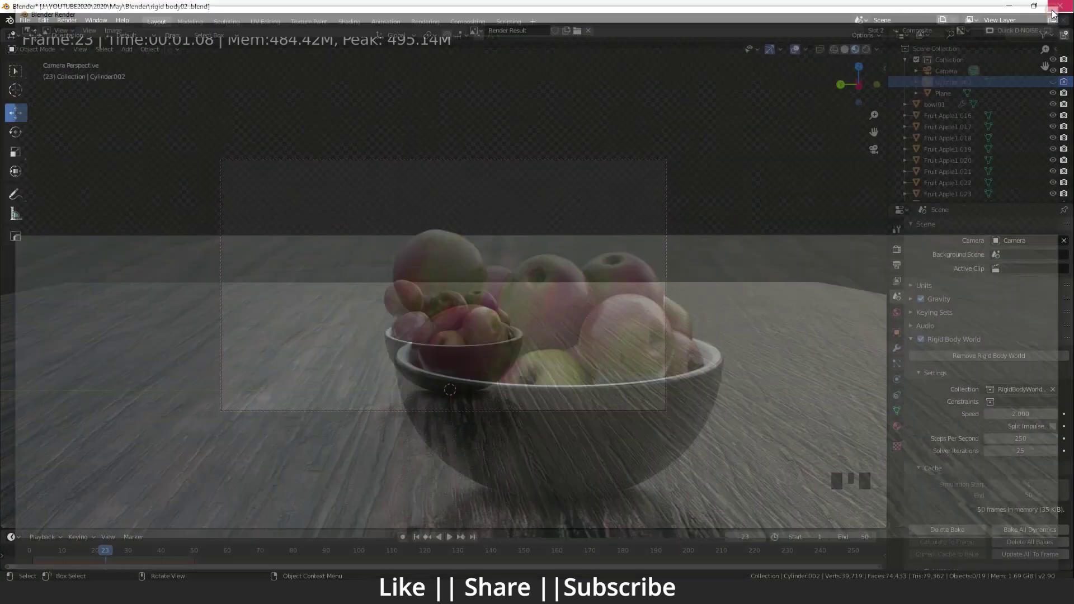
# Leave the camera view and play the simulation with the guide cylinder hidden.
pyautogui.press('KP_0')
pyautogui.press('space')
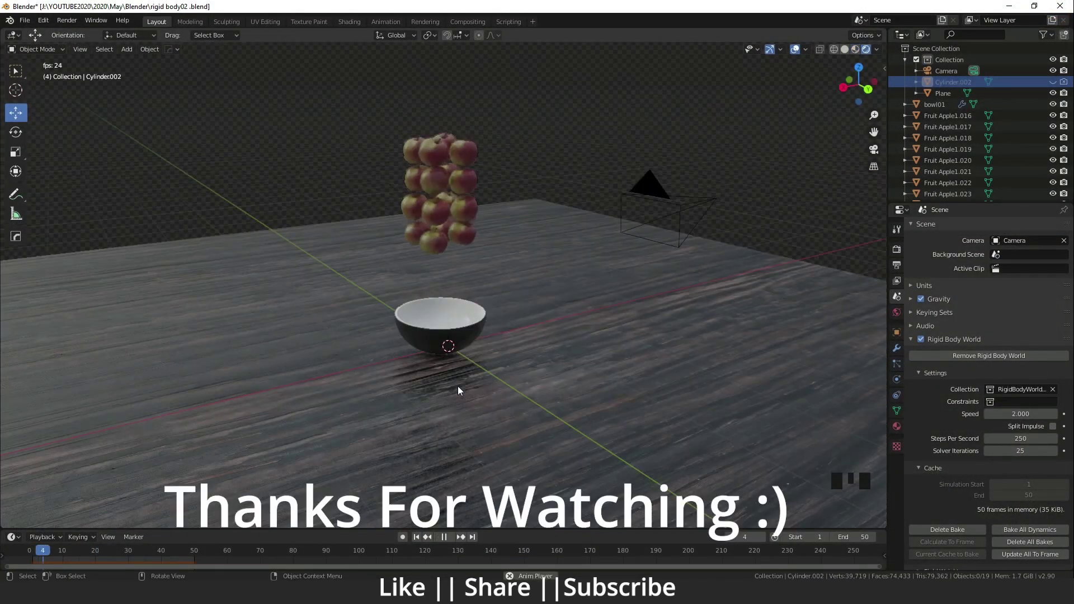